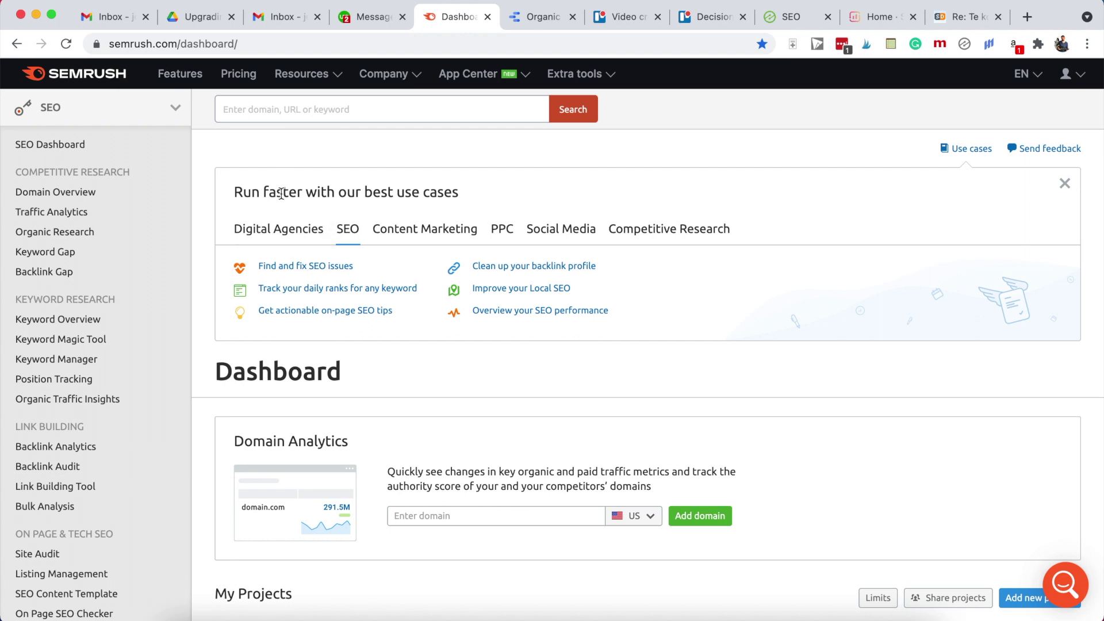
Expand Content Marketing in the Semrush sidebar and open Content Audit for bitemybun.com.
scroll(102, 438, down, 3)
scroll(102, 457, down, 3)
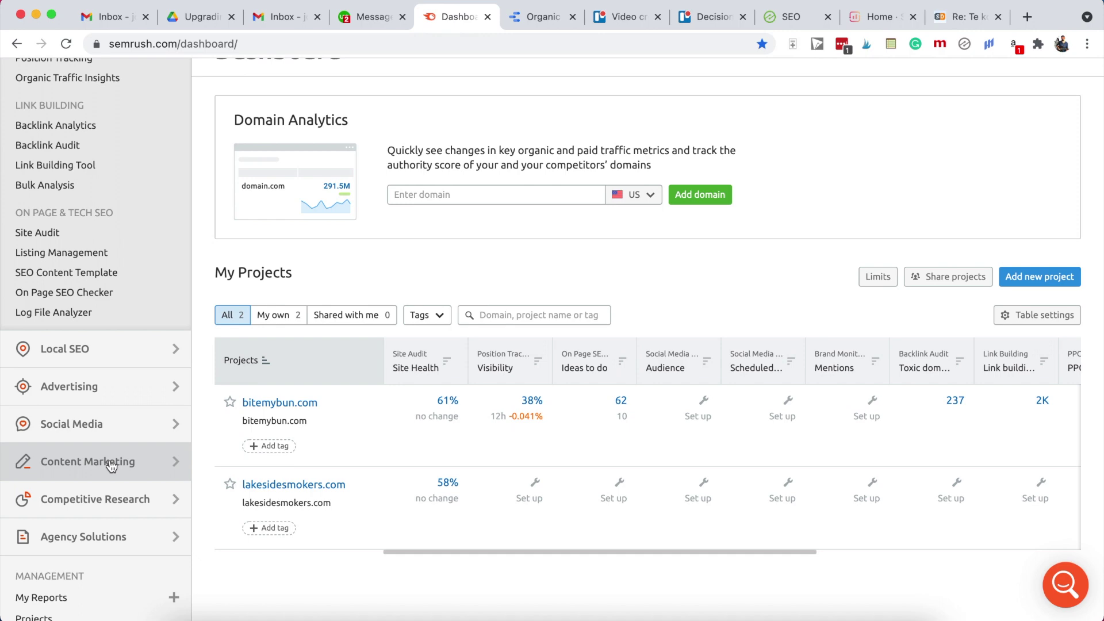
click(111, 463)
scroll(103, 443, up, 4)
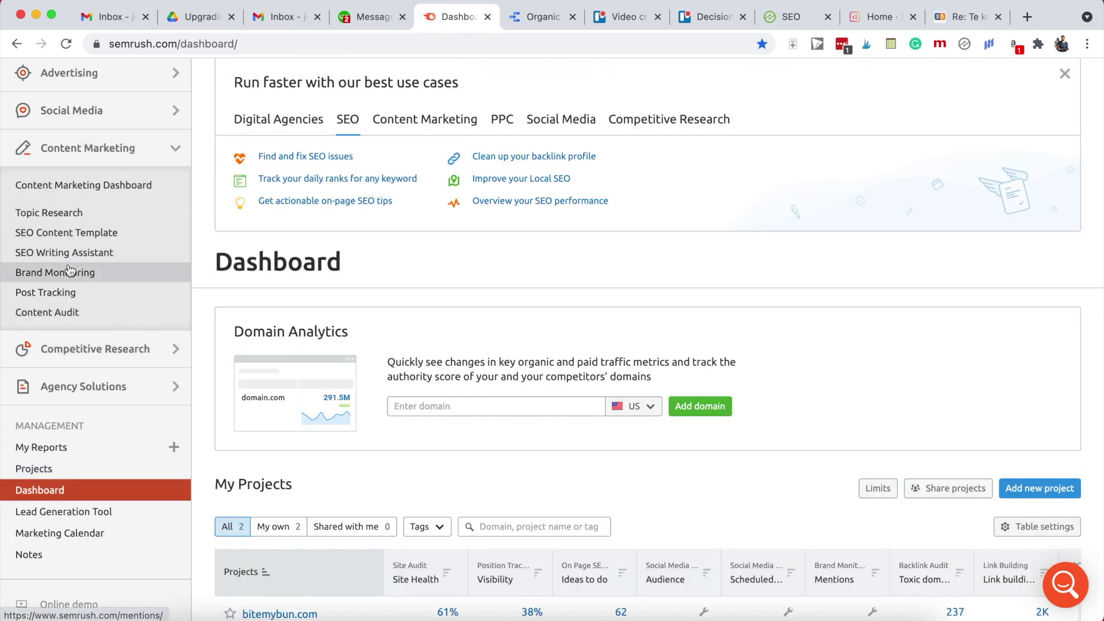
click(68, 313)
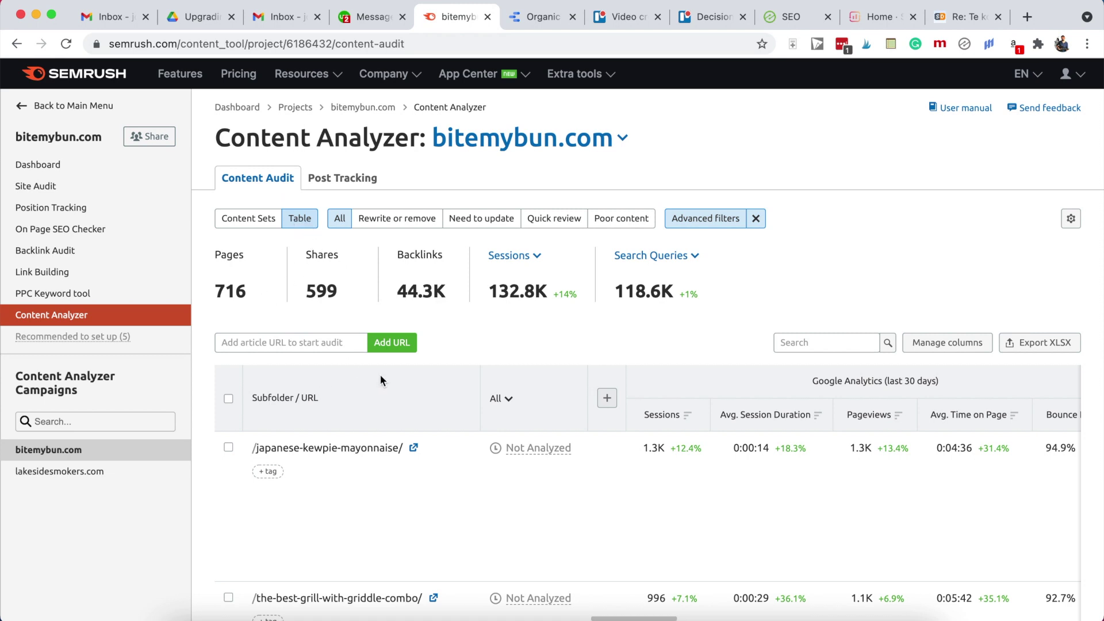
Filter the audit to the 14 'Rewrite or remove' poor-content pages and open /tonkatsu-sauce/ in a new tab.
click(398, 224)
click(620, 221)
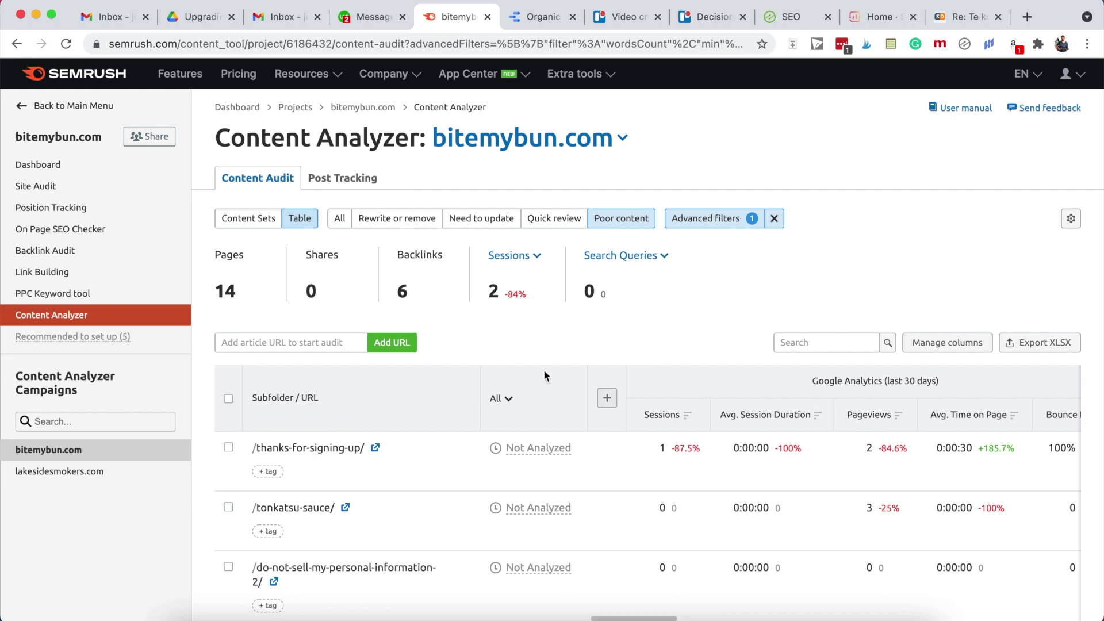
scroll(534, 393, down, 5)
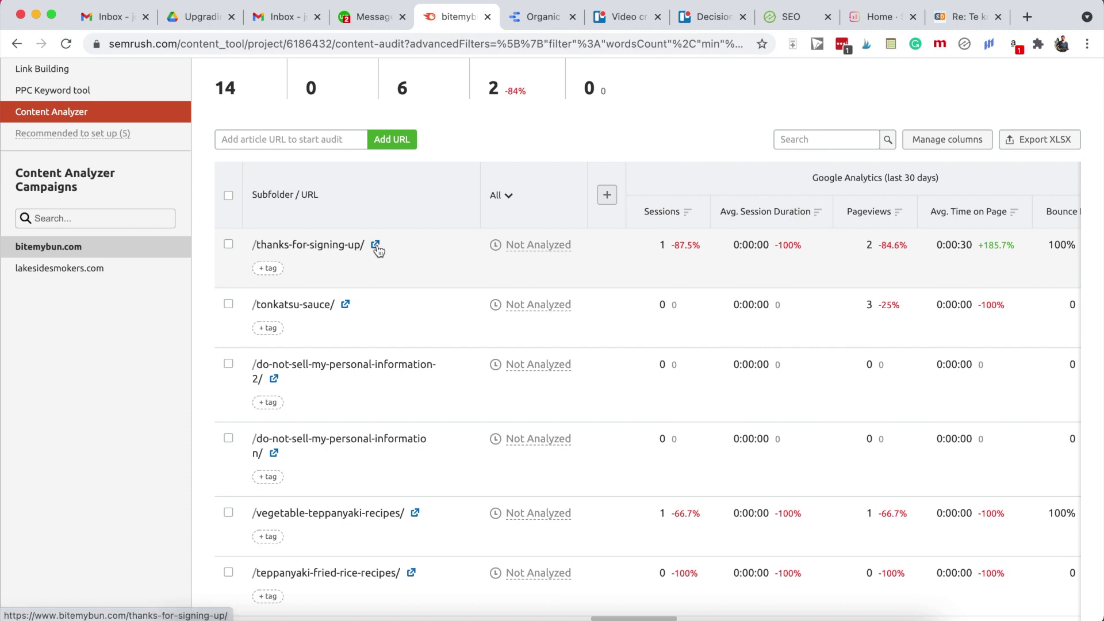
scroll(428, 273, down, 2)
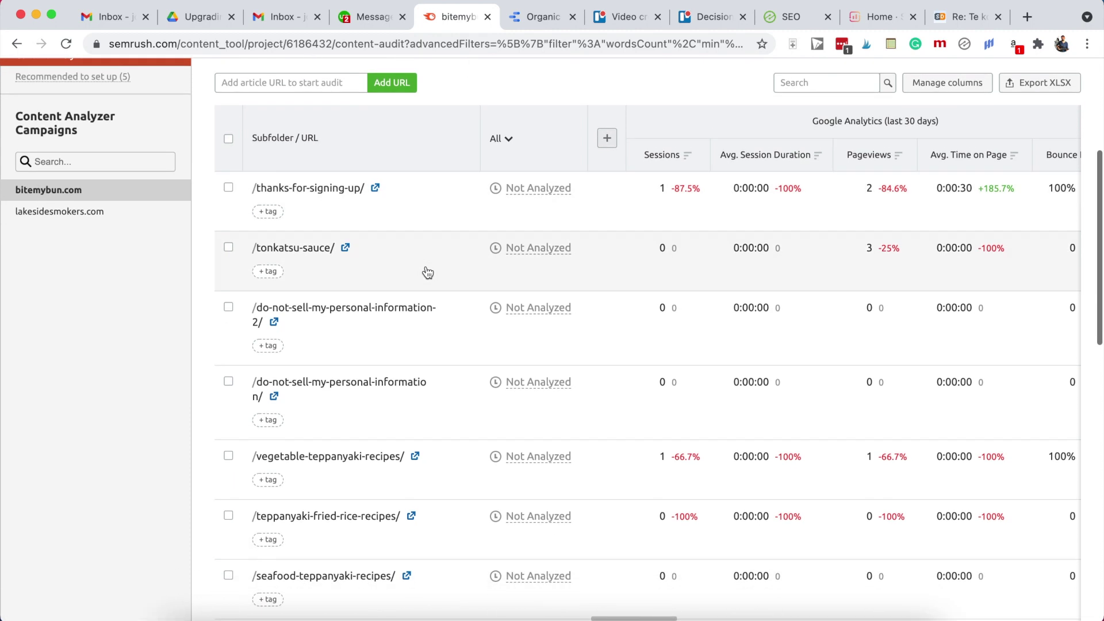
click(347, 249)
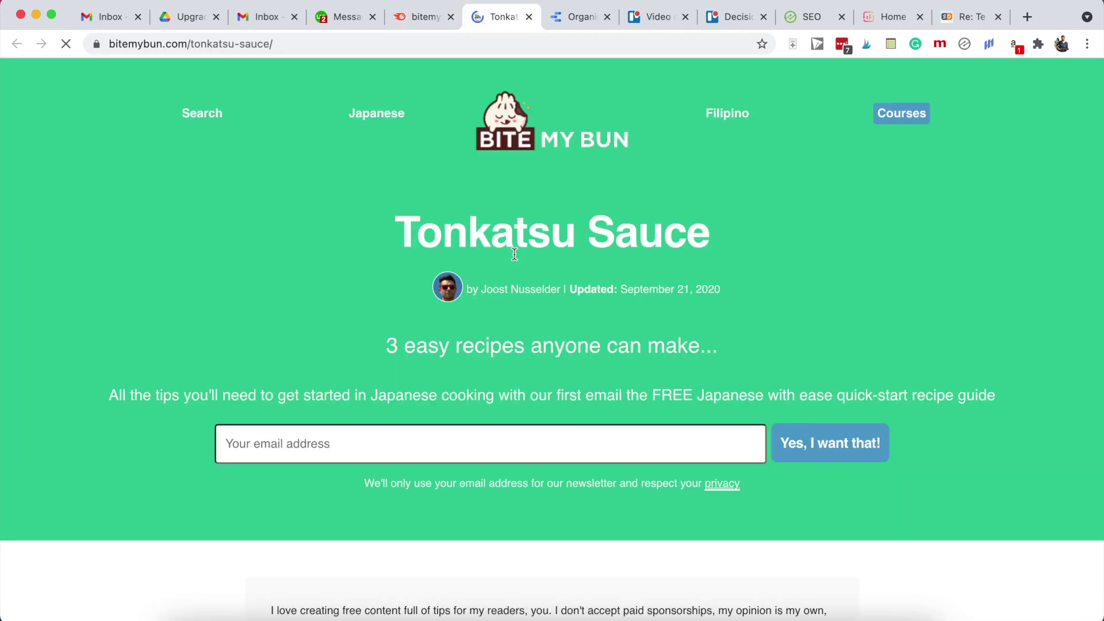
Read through the Tonkatsu Sauce post, then close its tab to return to the poor-content list.
scroll(515, 255, down, 10)
scroll(514, 254, down, 12)
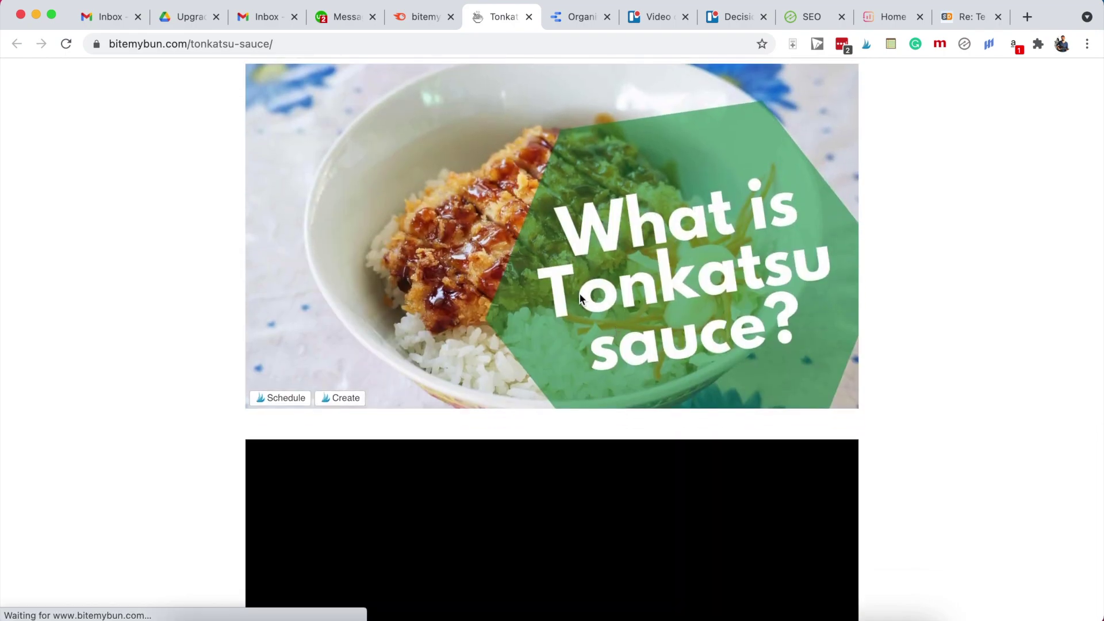
scroll(580, 296, down, 6)
scroll(633, 387, down, 10)
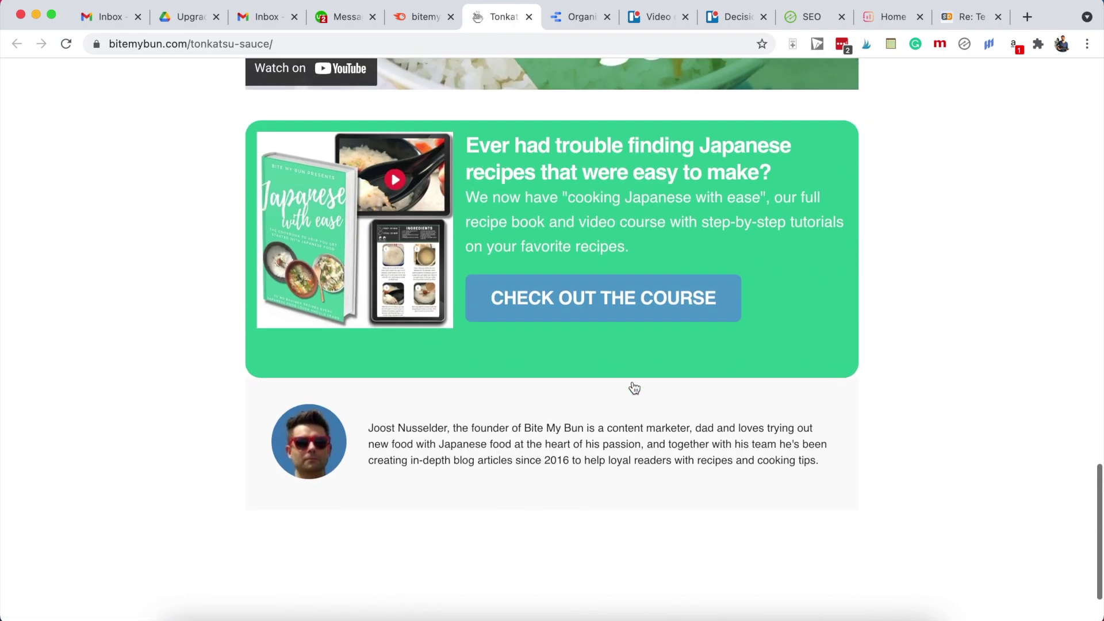
scroll(649, 397, up, 10)
scroll(648, 392, up, 5)
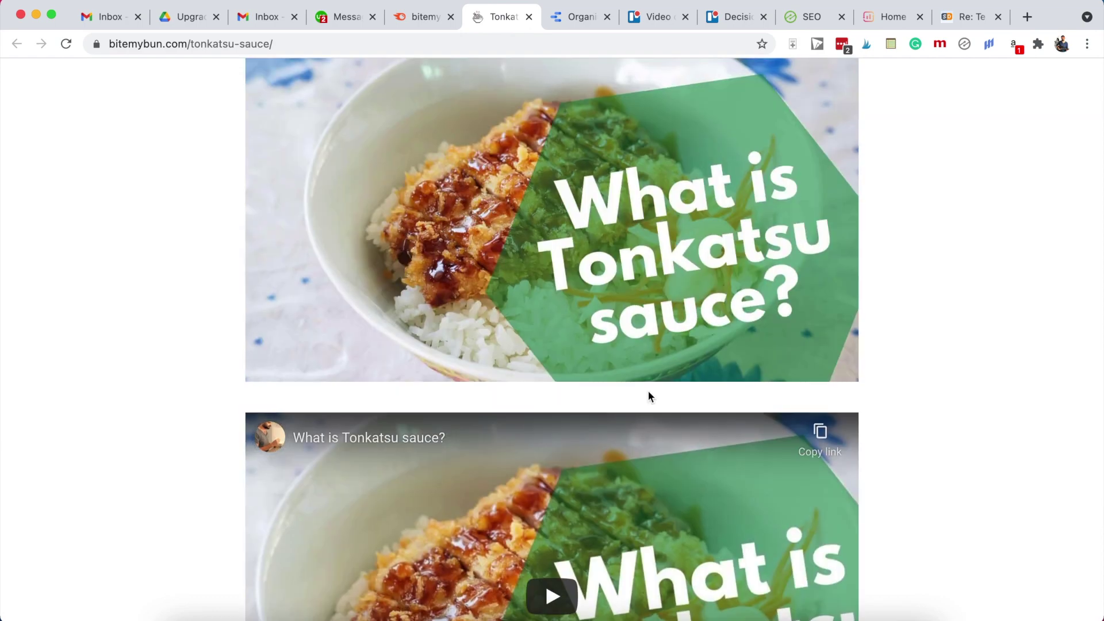
scroll(647, 391, up, 13)
scroll(559, 298, up, 4)
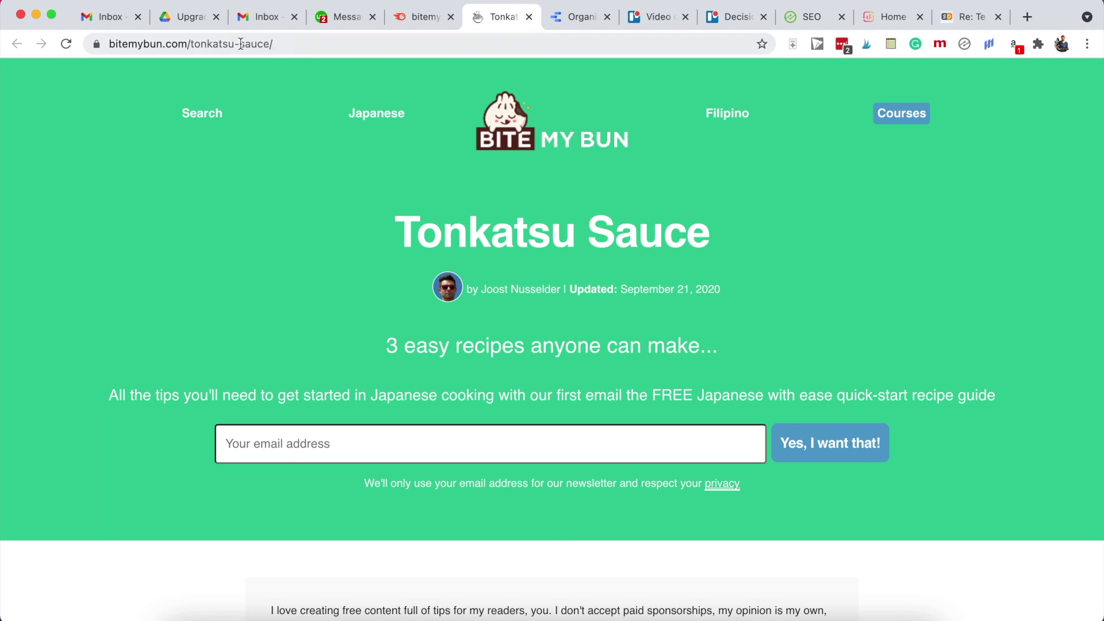
click(528, 17)
scroll(470, 297, up, 4)
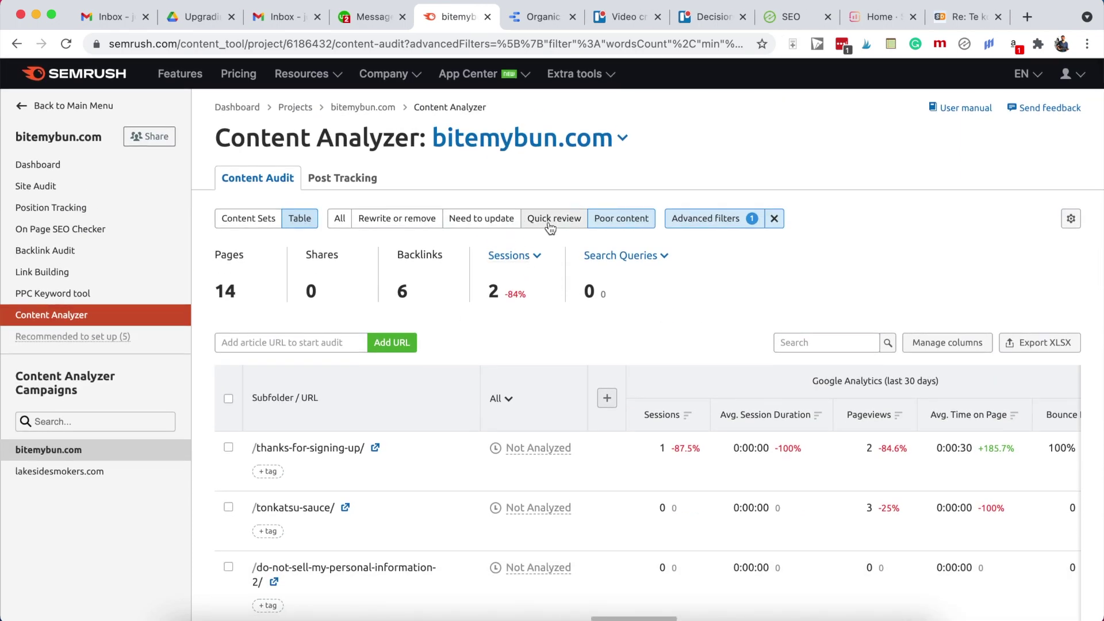
Filter to 'Need to update' then 'Quick review', listing 95 pages led by /best-furikake-seasoning/.
click(489, 221)
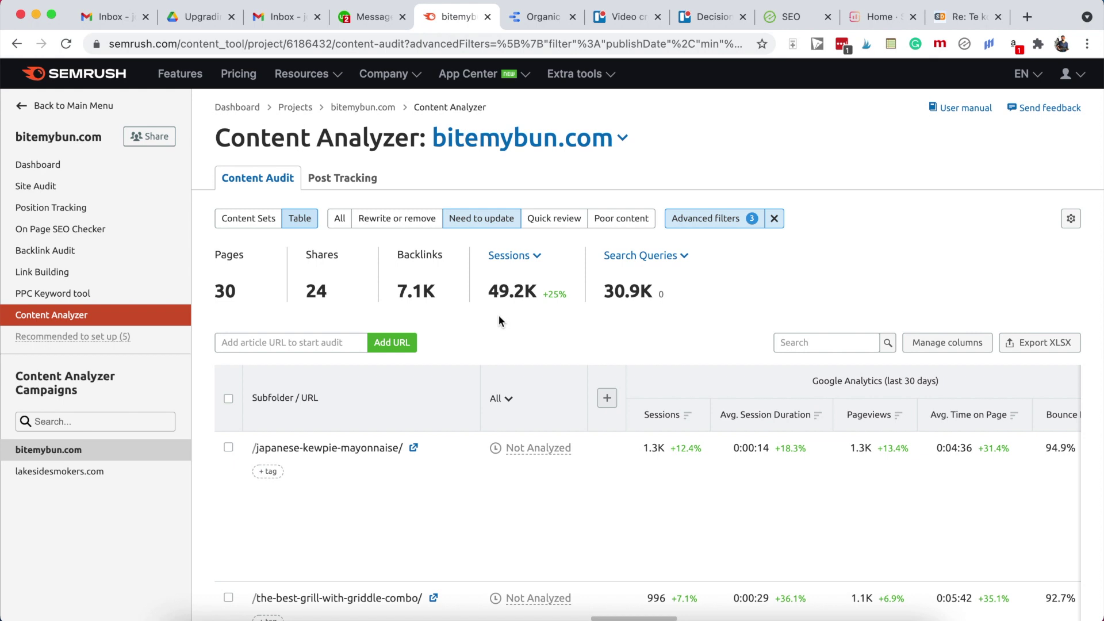
scroll(496, 350, down, 2)
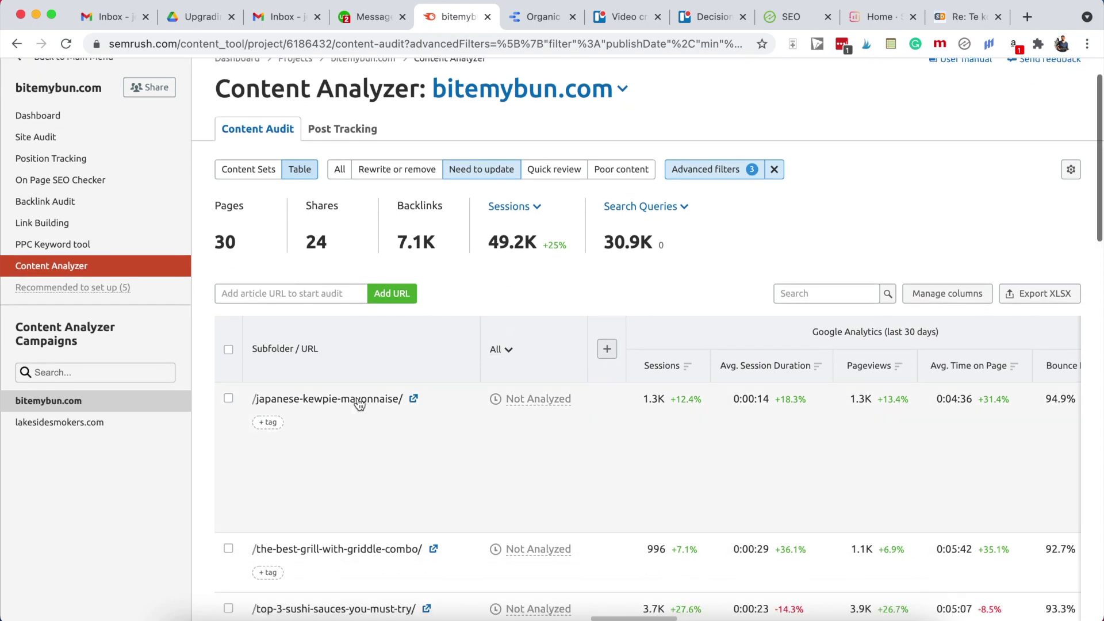
scroll(373, 506, down, 2)
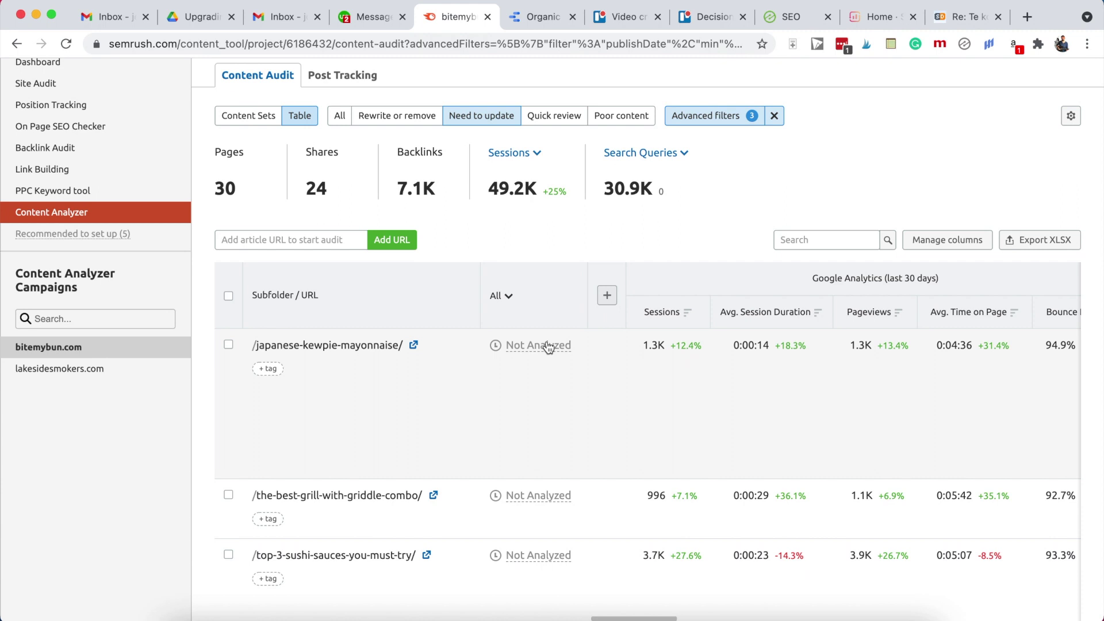
click(552, 117)
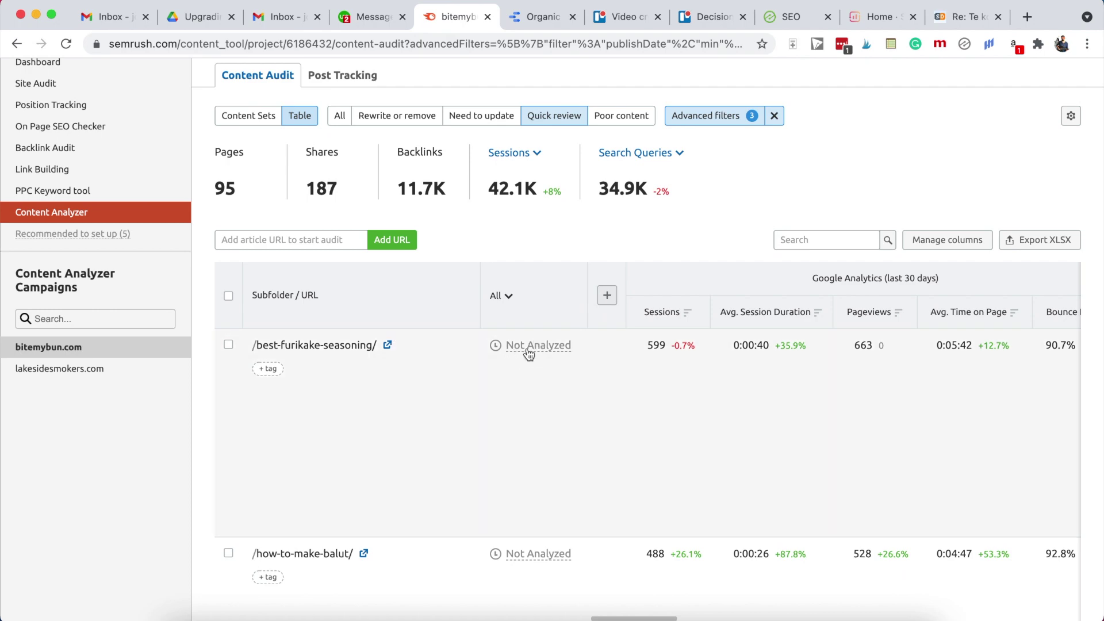
scroll(479, 428, down, 5)
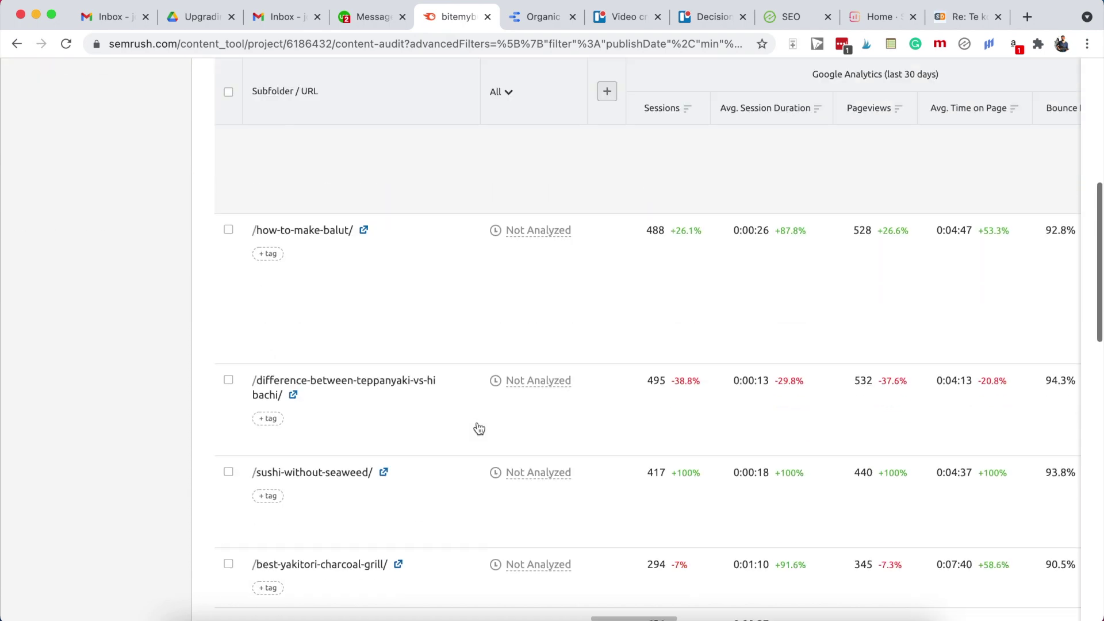
scroll(479, 429, down, 8)
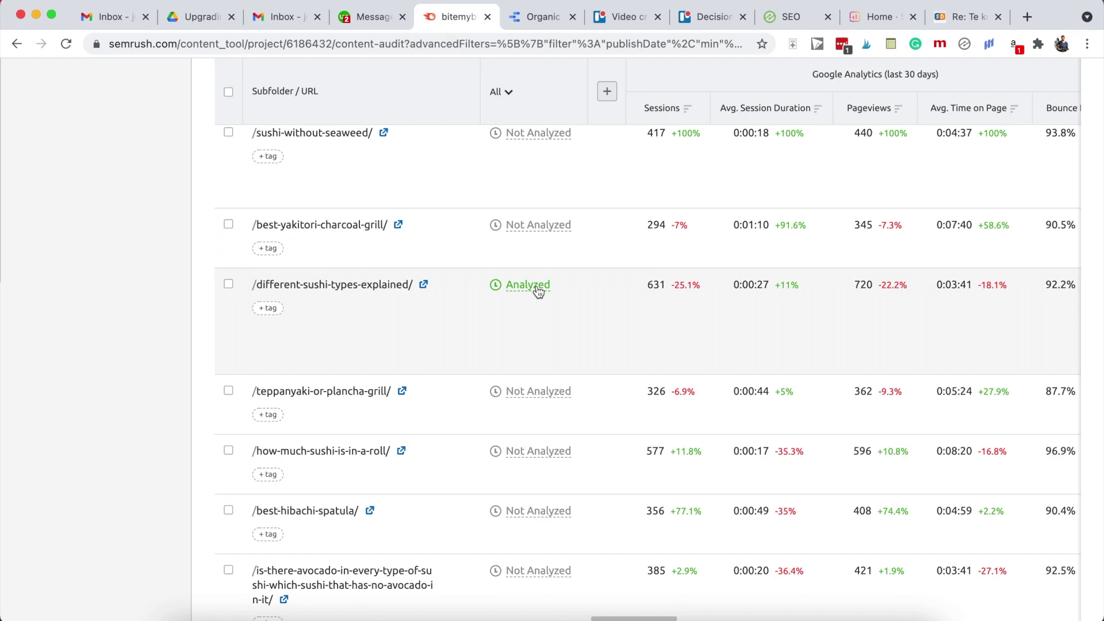
scroll(538, 292, up, 10)
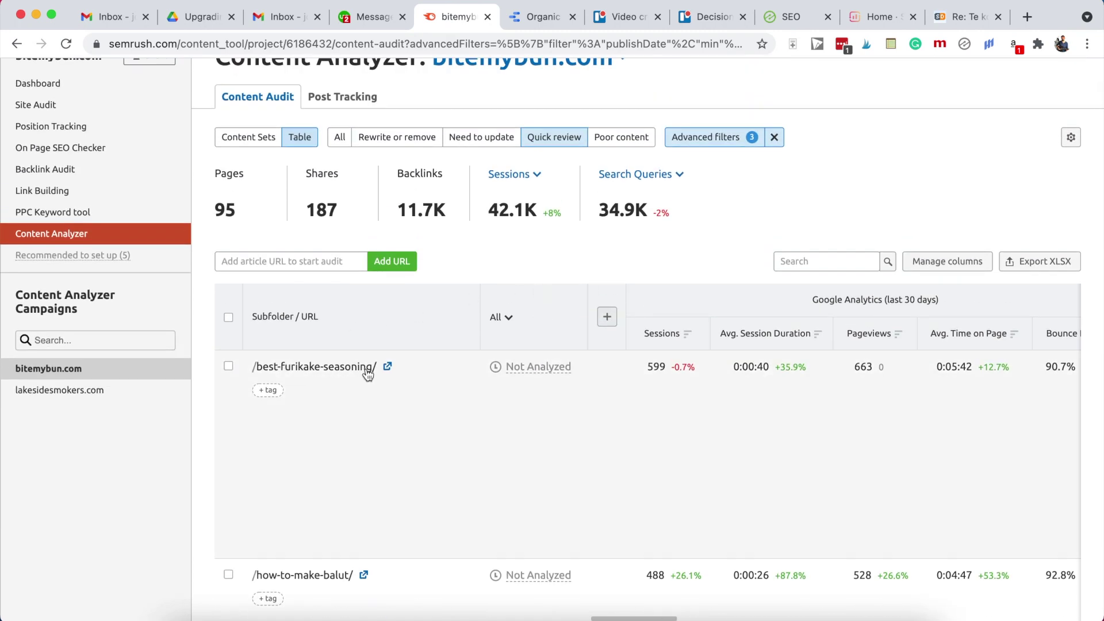
scroll(369, 375, up, 1)
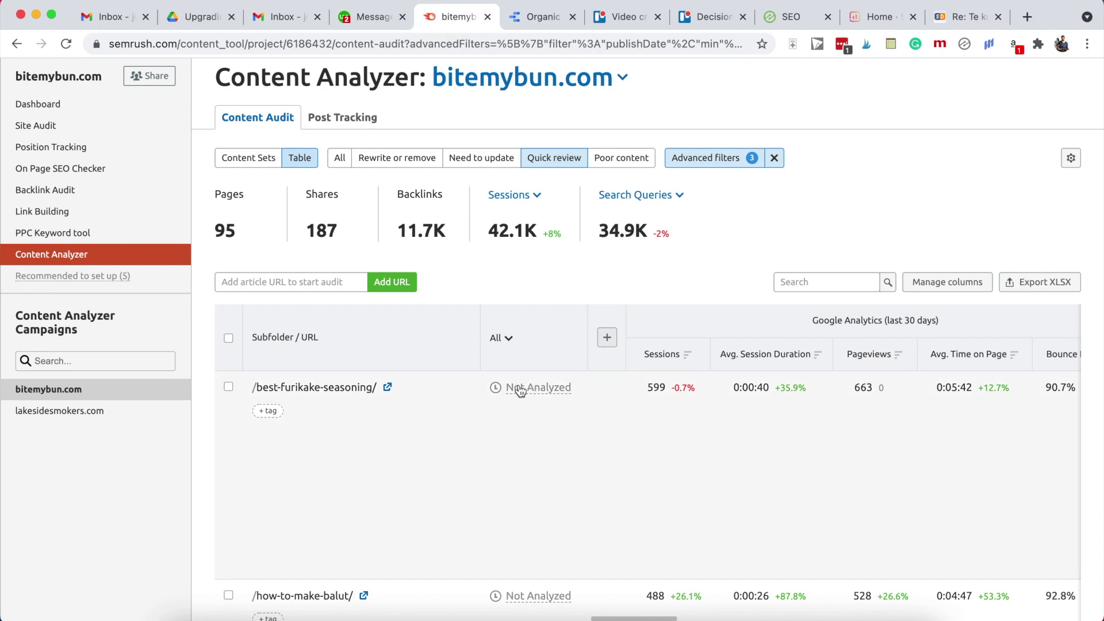
Open the details of the /best-furikake-seasoning/ page.
click(544, 390)
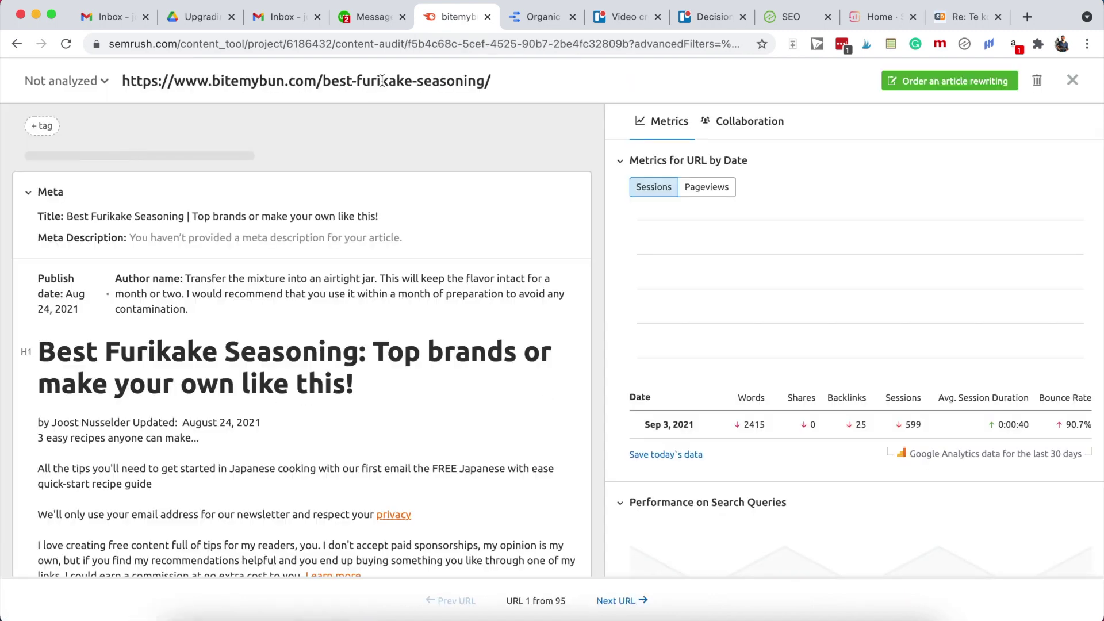
scroll(209, 464, down, 5)
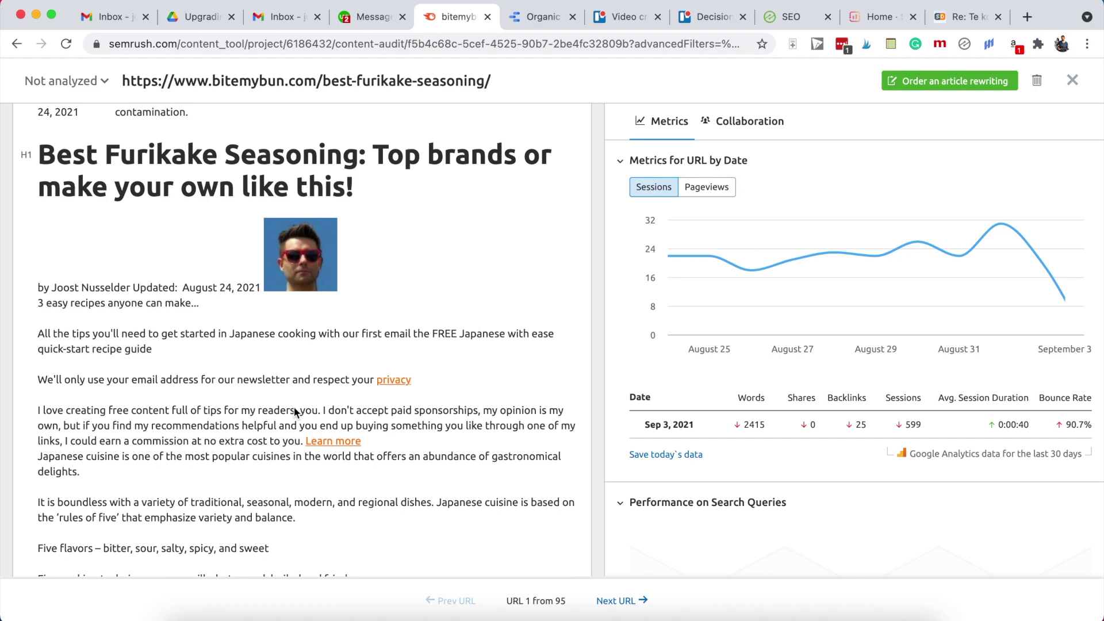
scroll(737, 379, down, 3)
scroll(737, 378, down, 7)
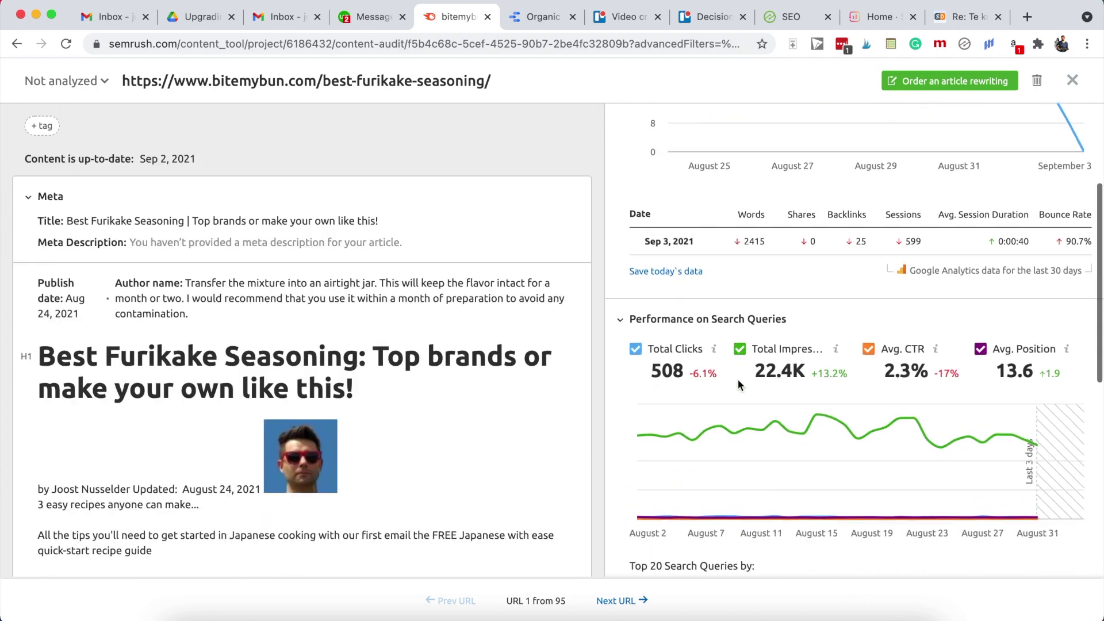
scroll(696, 257, down, 2)
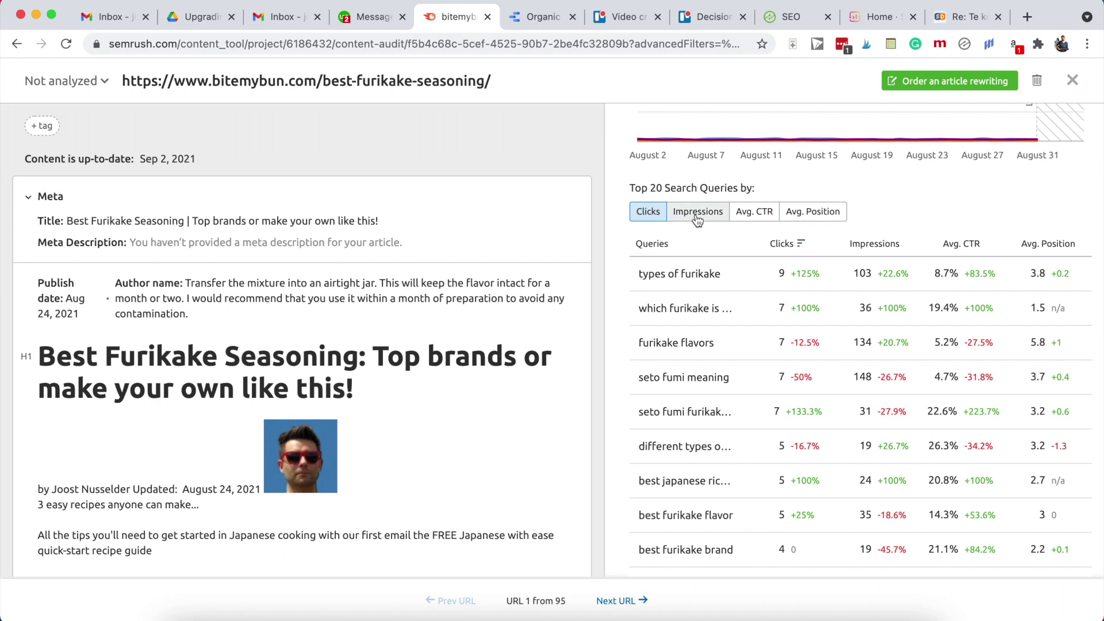
Rank its top 20 search queries by impressions and select the post's full URL.
click(697, 212)
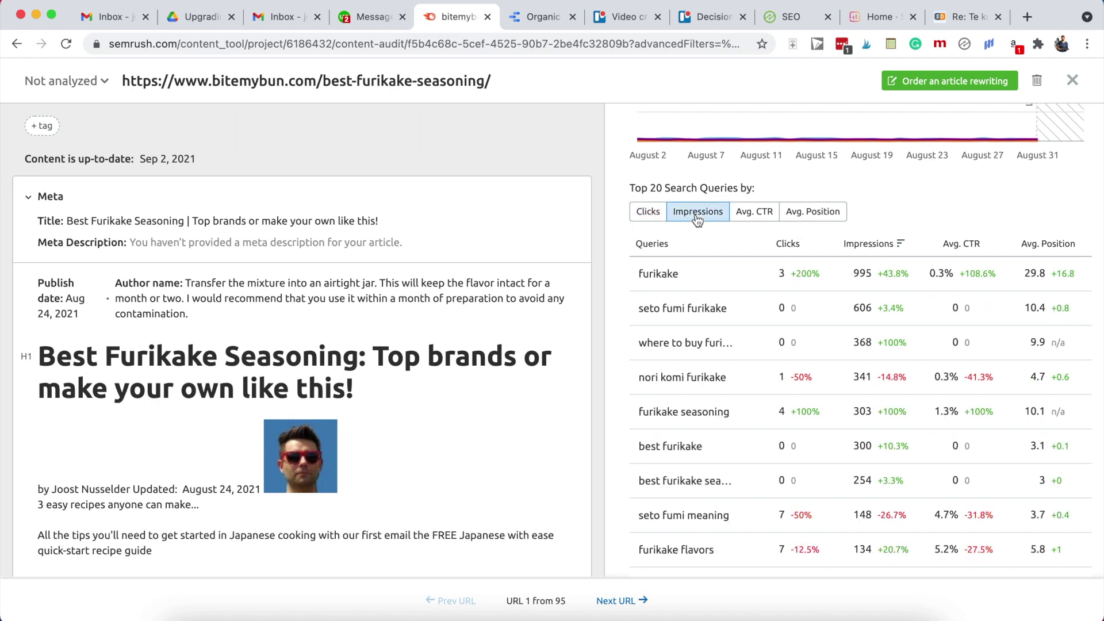
scroll(711, 240, down, 1)
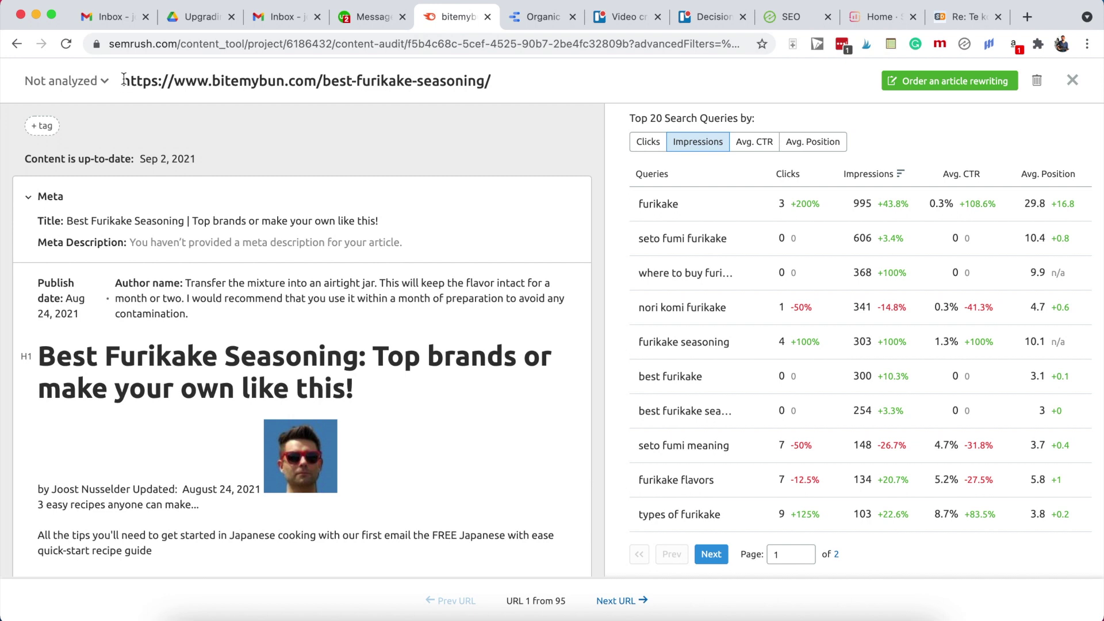
triple_click(163, 79)
key(super+c)
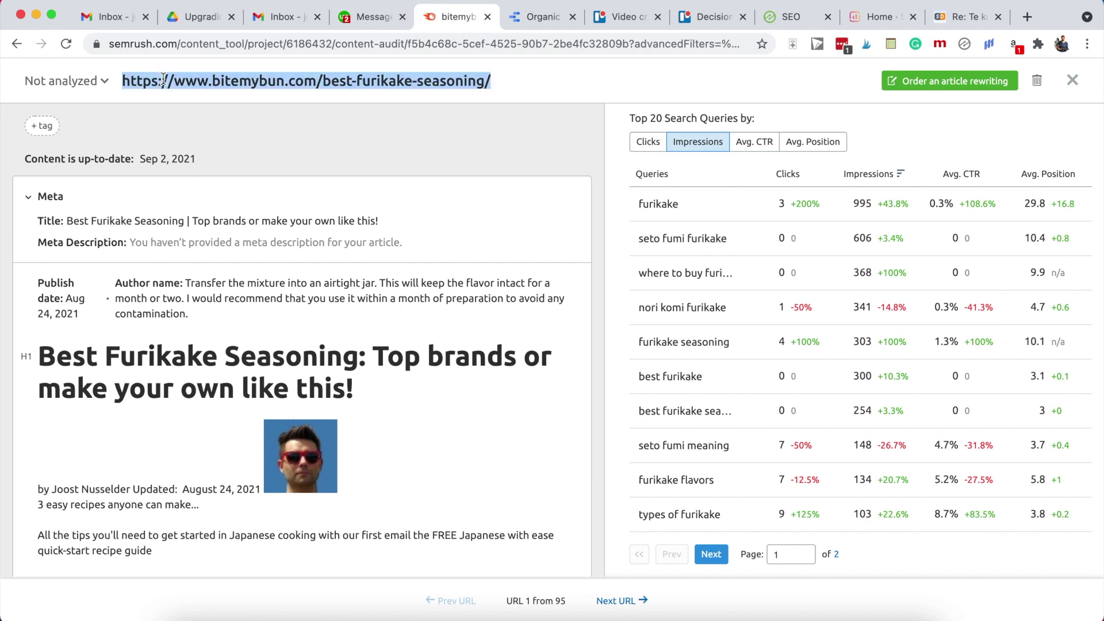
Run a Surfer NLP audit for keyword 'furikake' on the pasted best-furikake-seasoning URL.
click(866, 18)
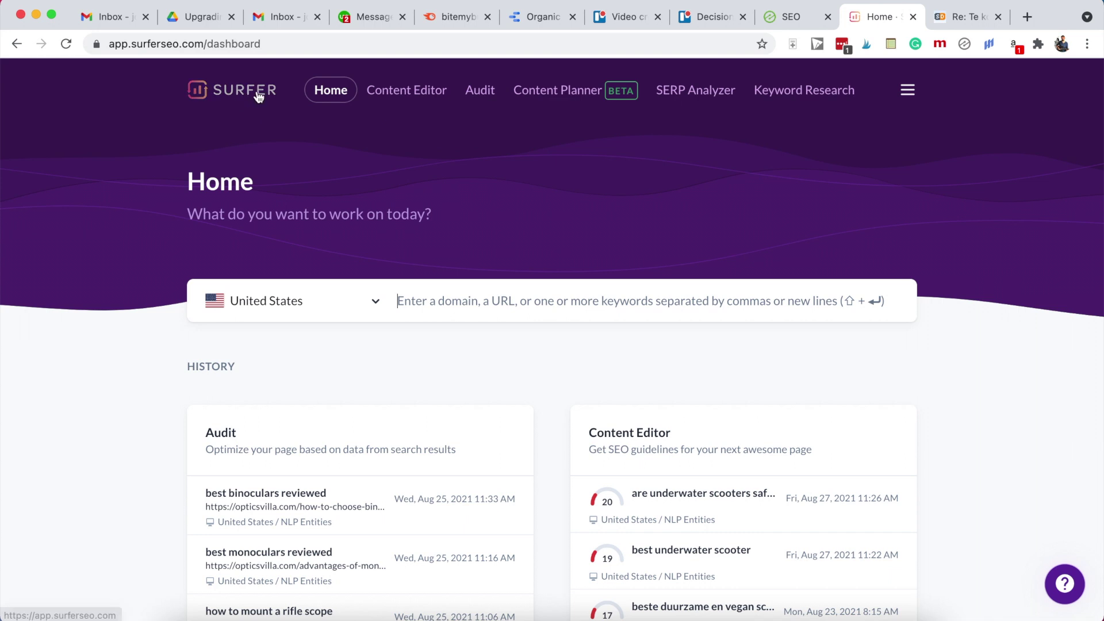
click(480, 91)
scroll(460, 173, down, 1)
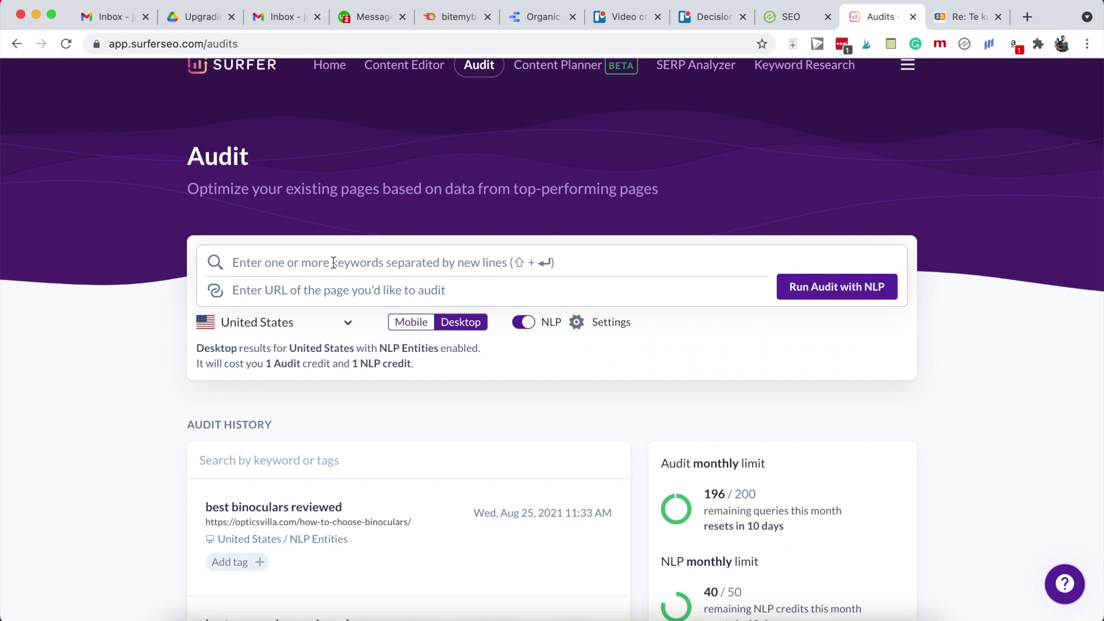
text(furikake)
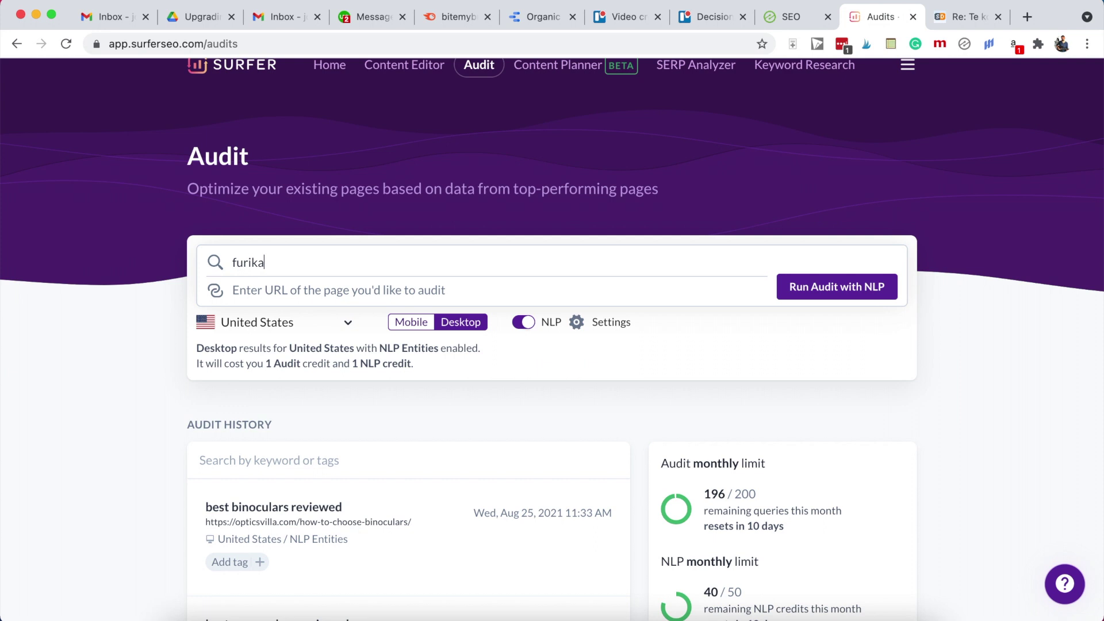
click(326, 289)
key(super+v)
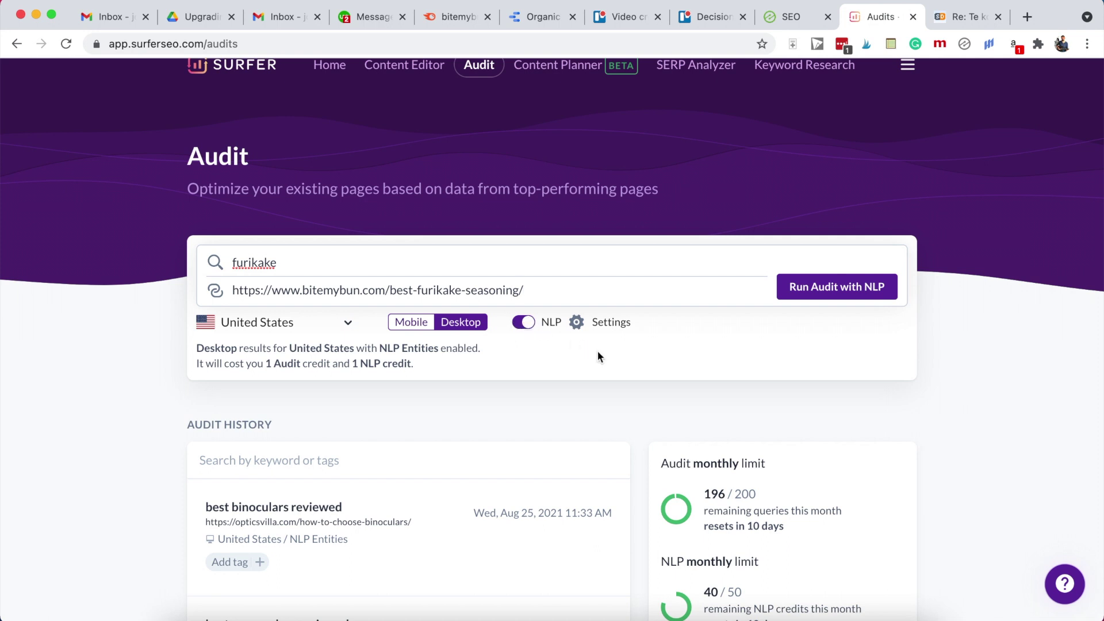
scroll(598, 353, down, 1)
scroll(598, 354, down, 2)
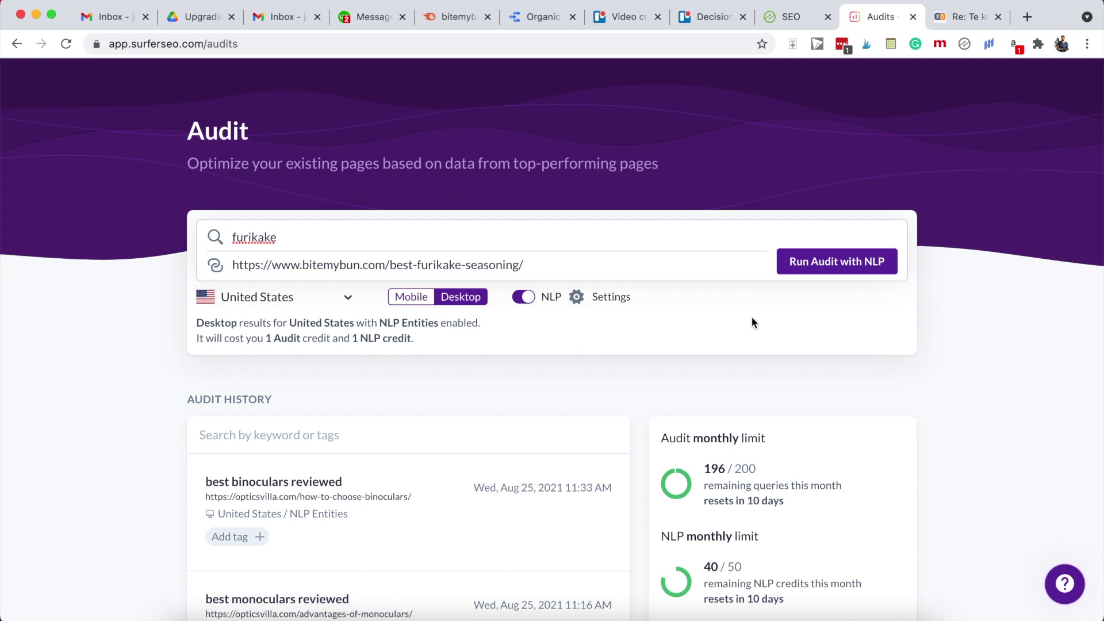
click(817, 262)
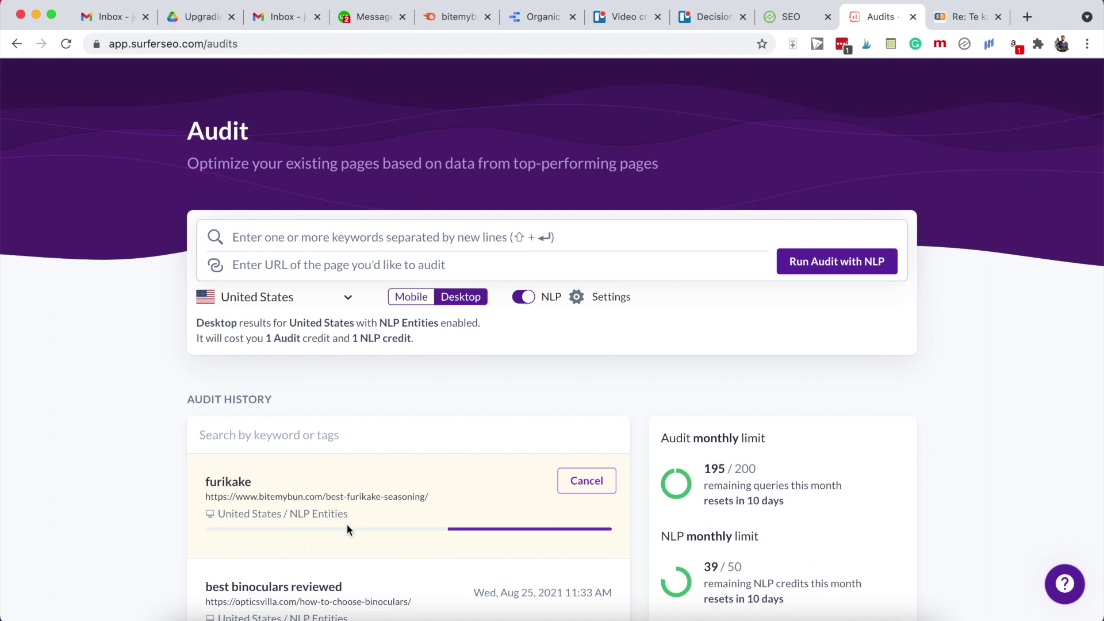
scroll(462, 507, down, 2)
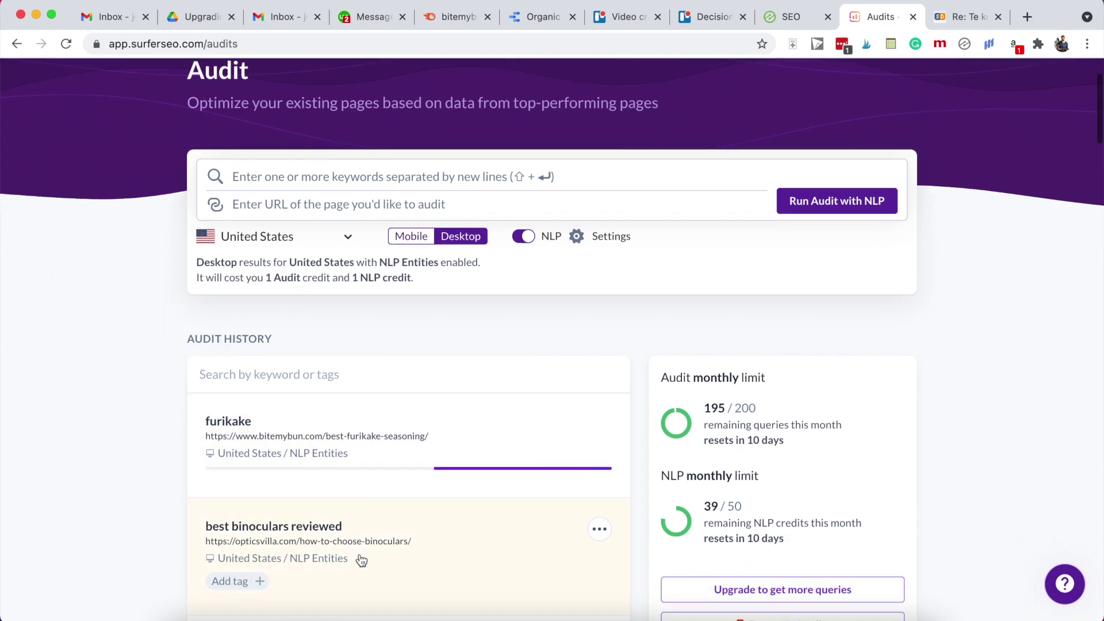
scroll(454, 449, up, 1)
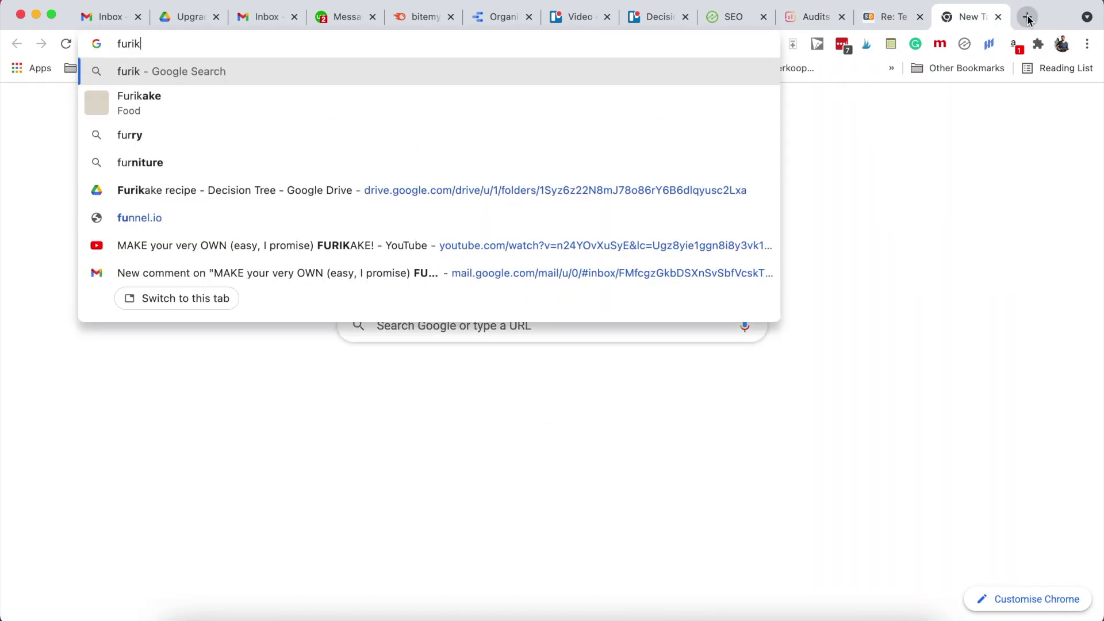
Search Google for furikake and check its Ubersuggest volume of 110,000 and $0.35 CPC.
key(Return)
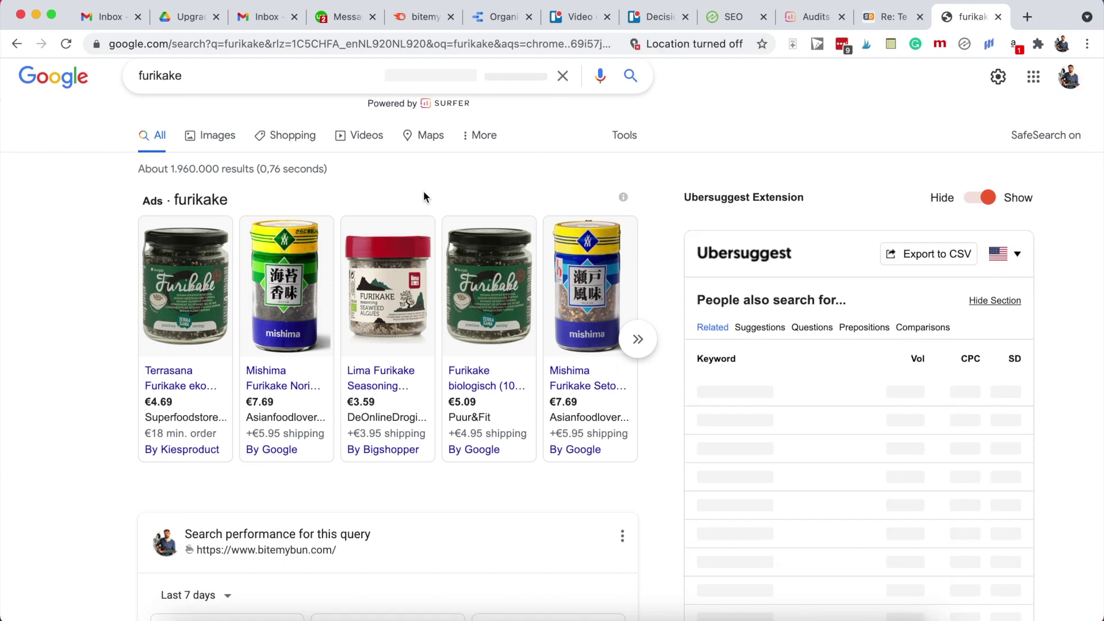
scroll(423, 196, down, 2)
scroll(424, 196, up, 1)
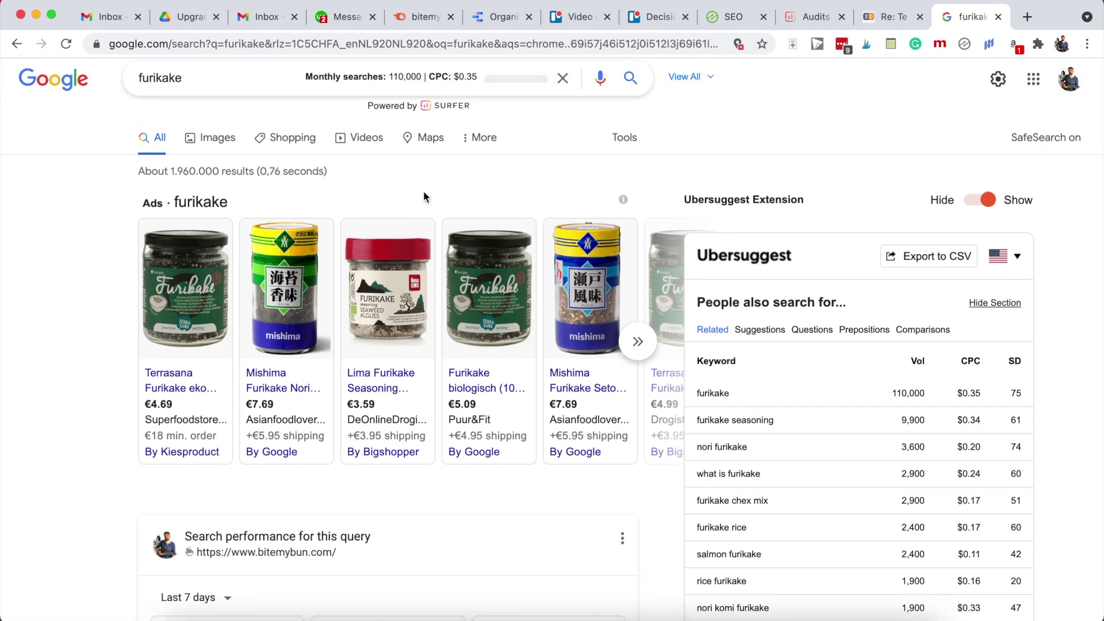
scroll(423, 195, down, 3)
scroll(424, 196, down, 14)
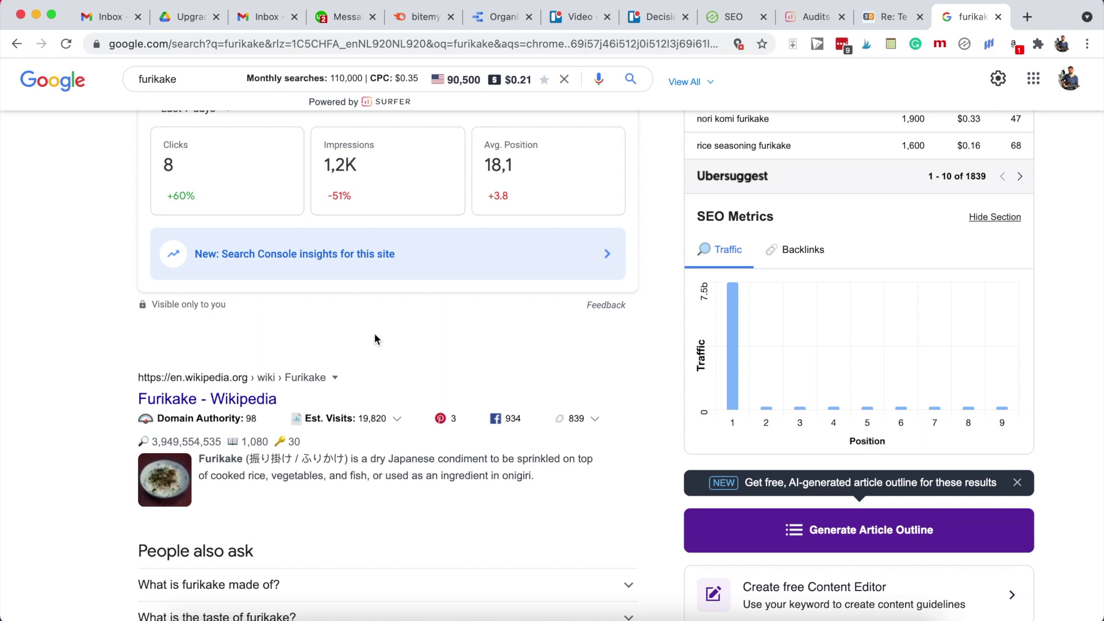
scroll(375, 338, down, 6)
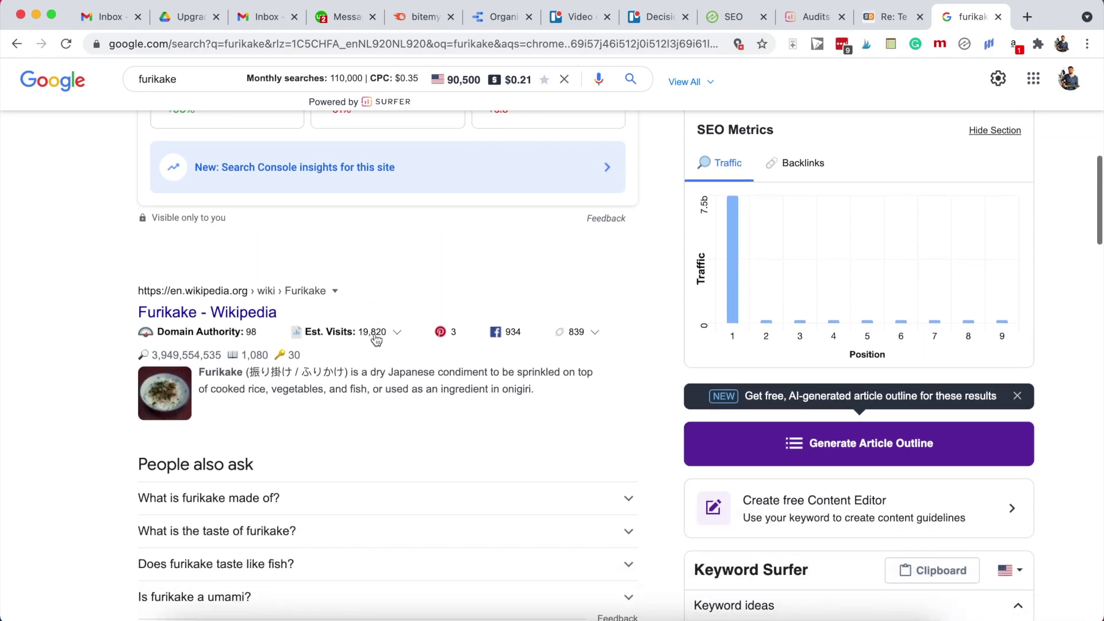
scroll(376, 340, down, 9)
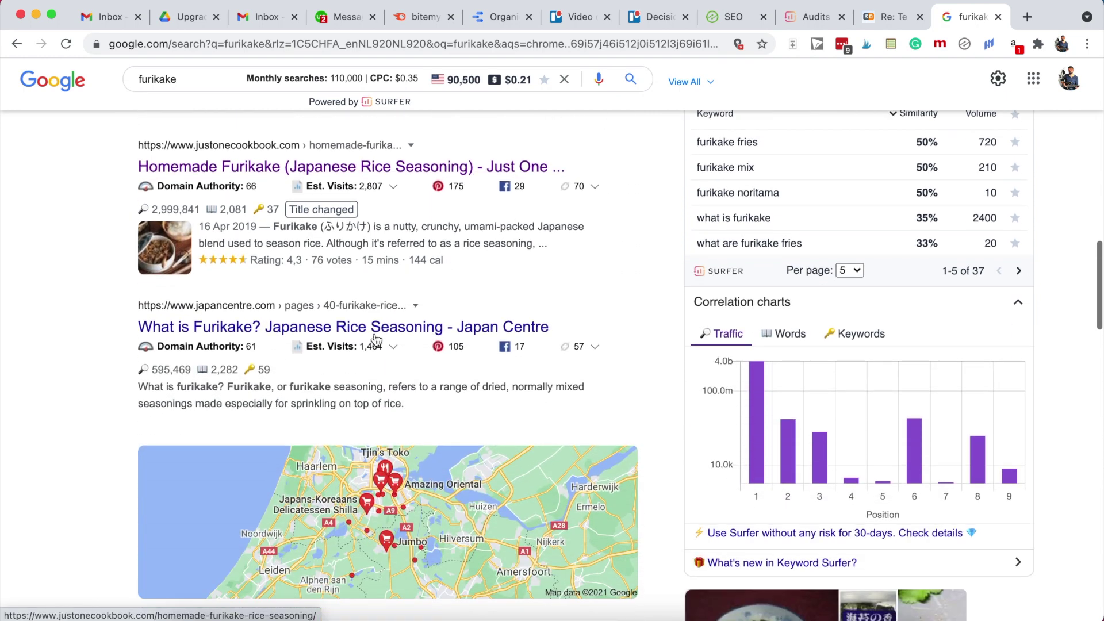
scroll(394, 379, down, 1)
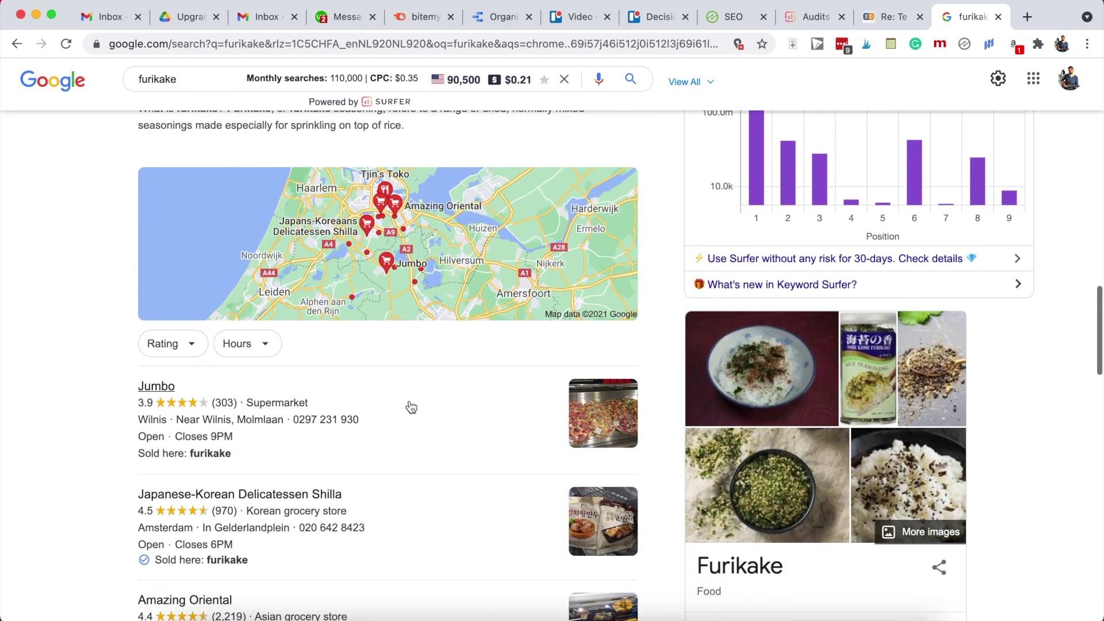
scroll(402, 447, down, 1)
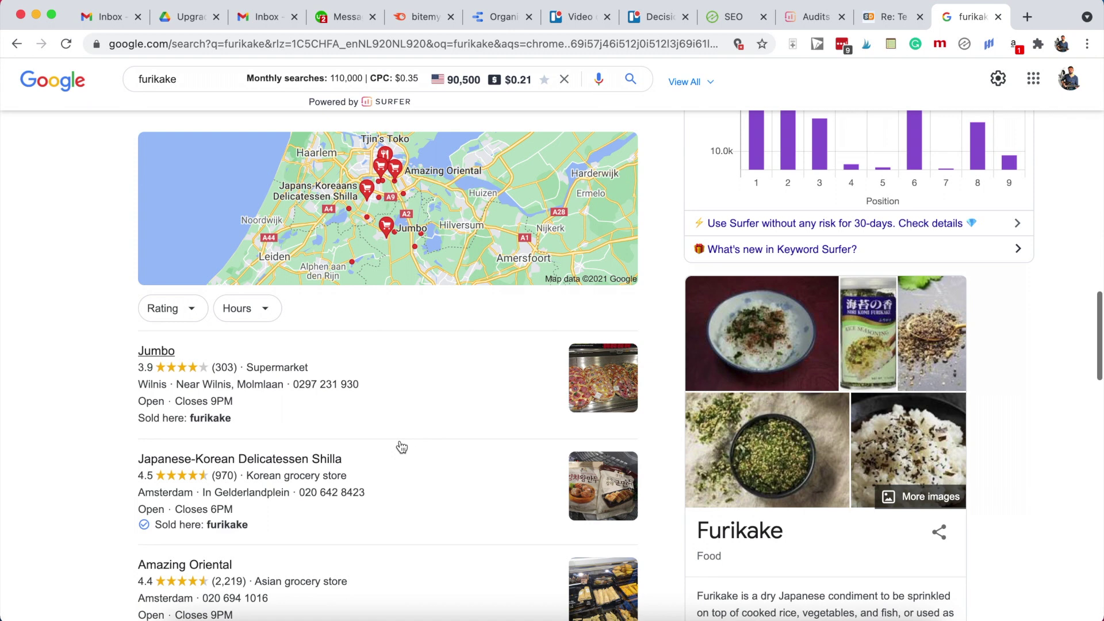
scroll(491, 367, up, 1)
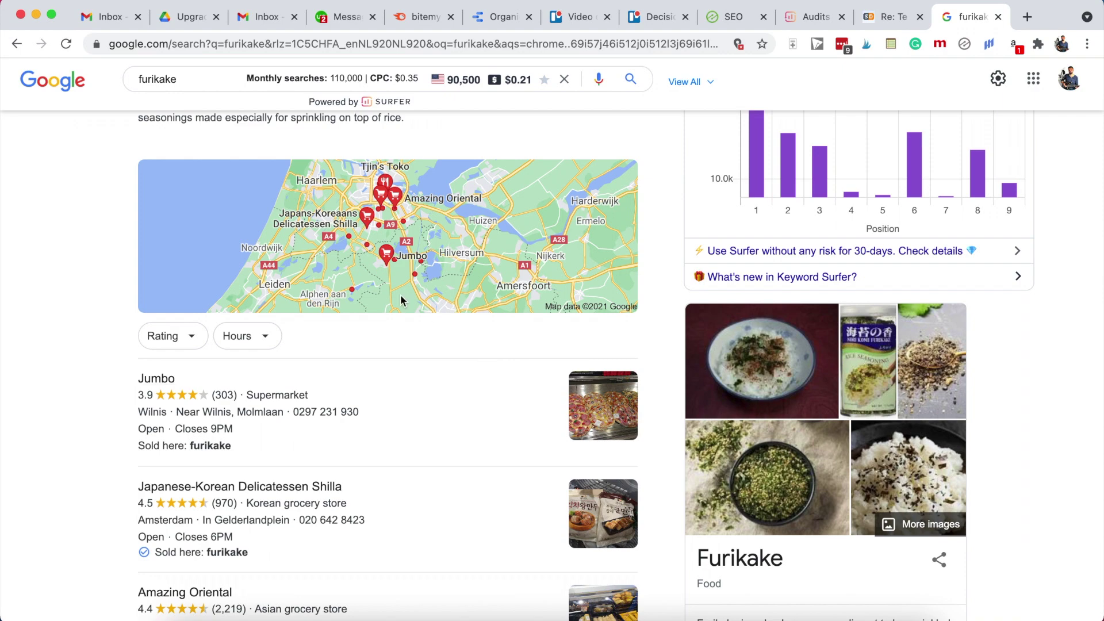
scroll(401, 449, down, 2)
scroll(401, 448, down, 15)
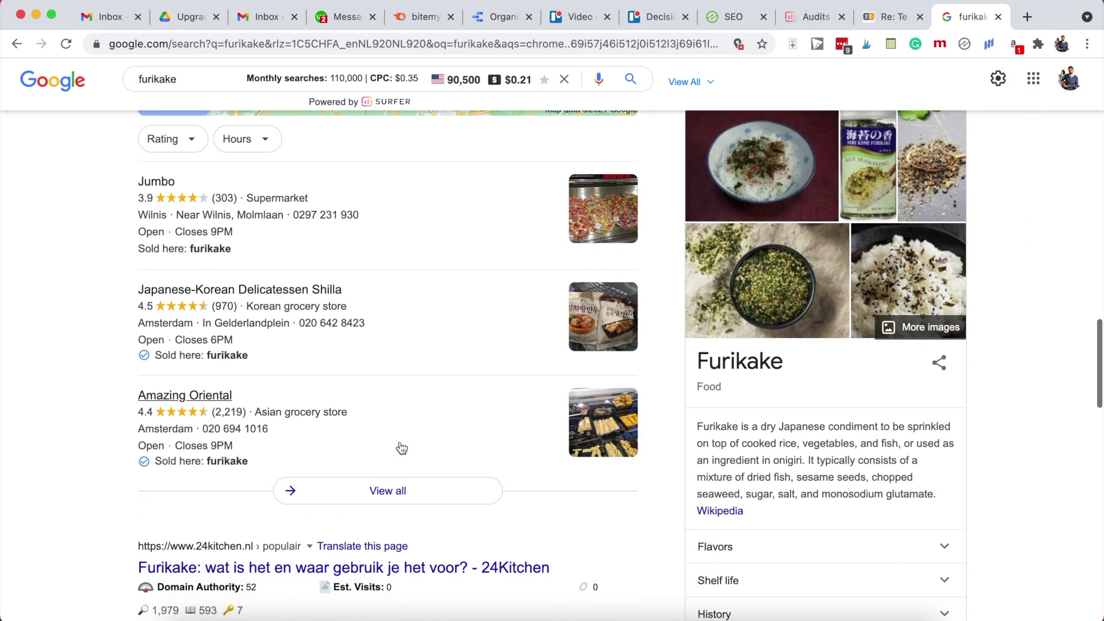
scroll(428, 283, up, 5)
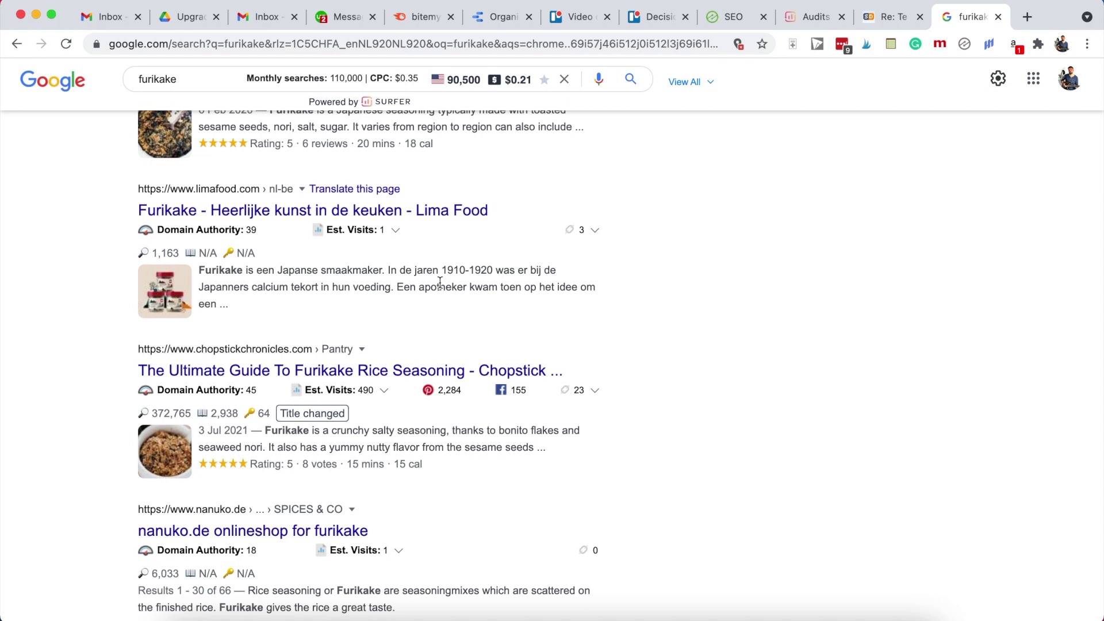
scroll(439, 283, up, 20)
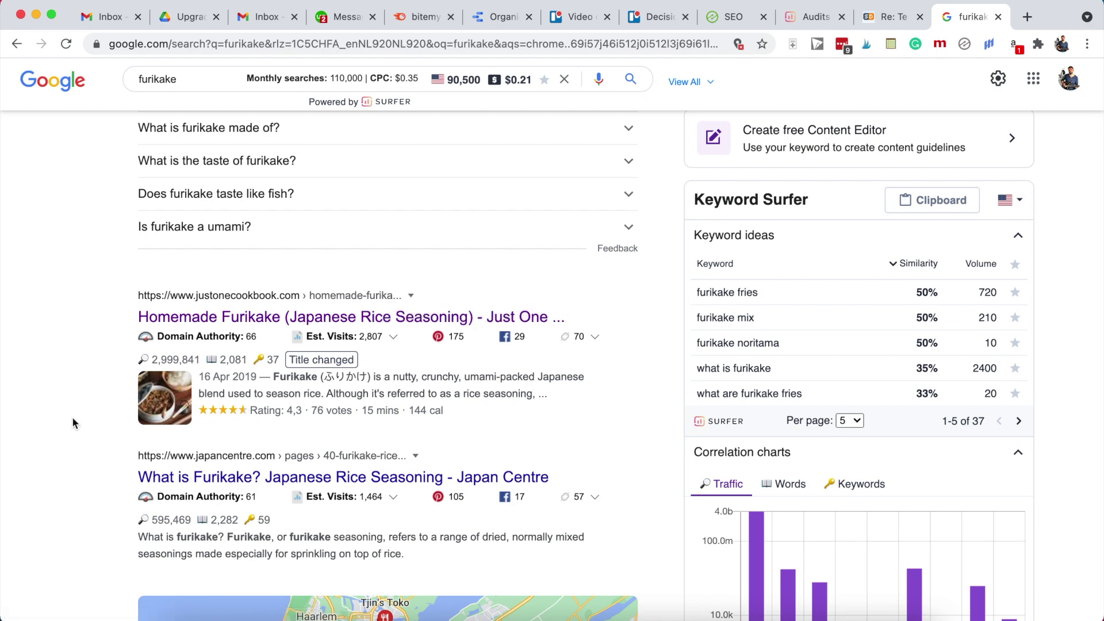
scroll(72, 417, up, 3)
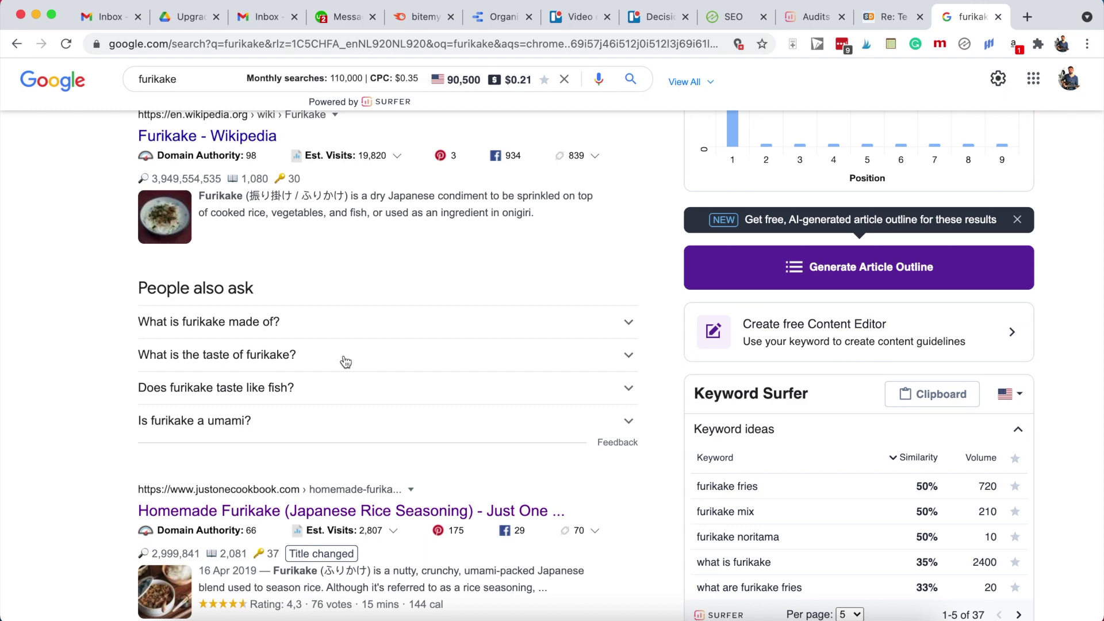
scroll(346, 361, up, 1)
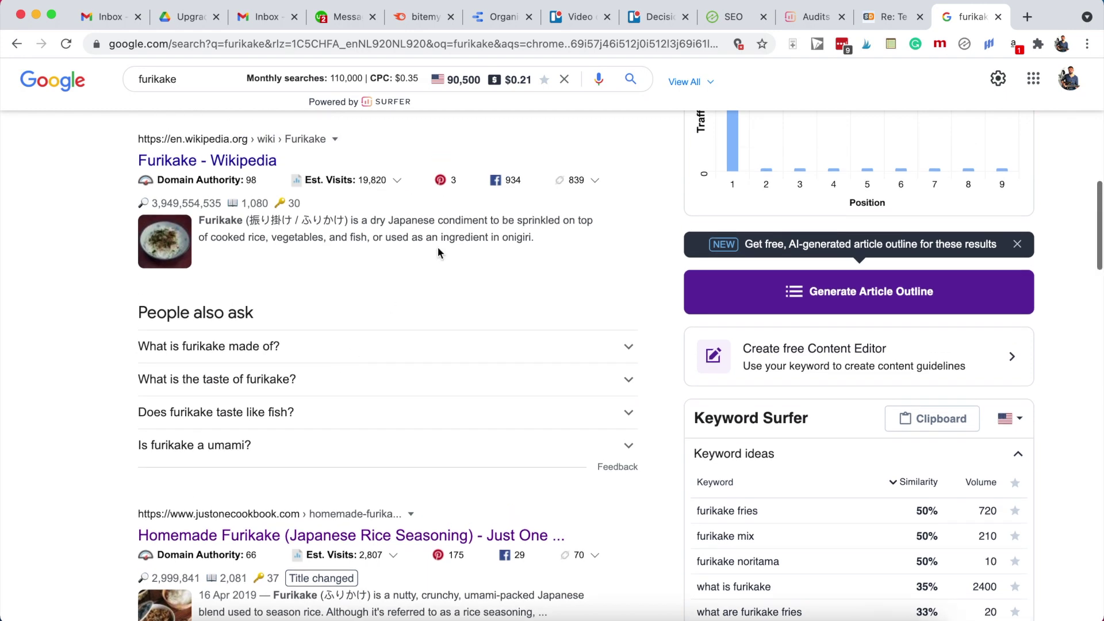
Open the furikake audit results and expand its 97 internal link opportunities.
click(809, 15)
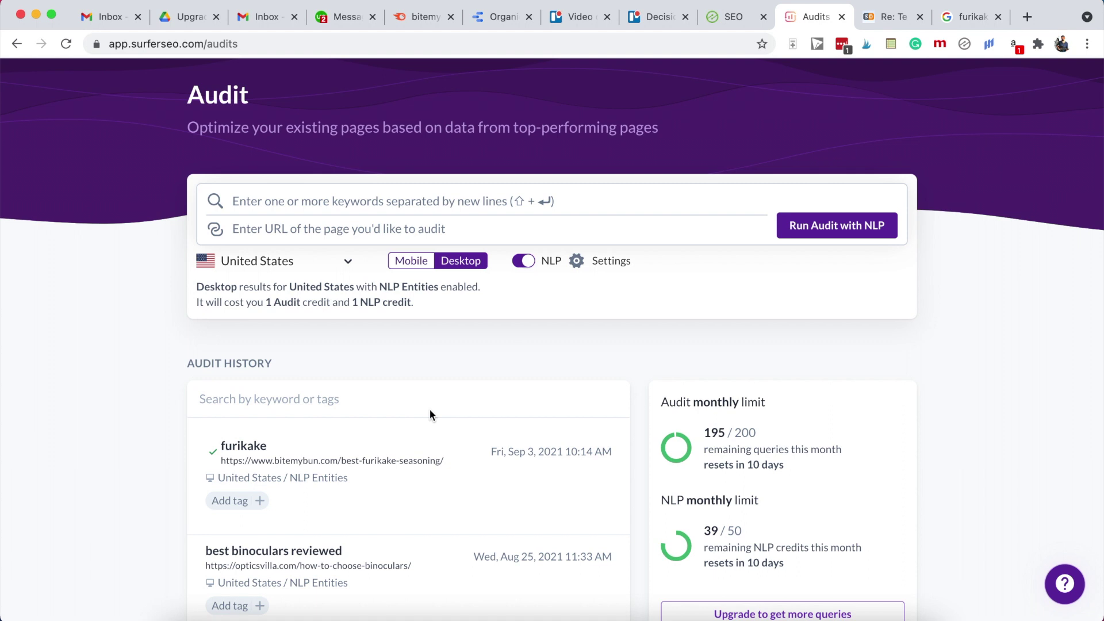
click(444, 471)
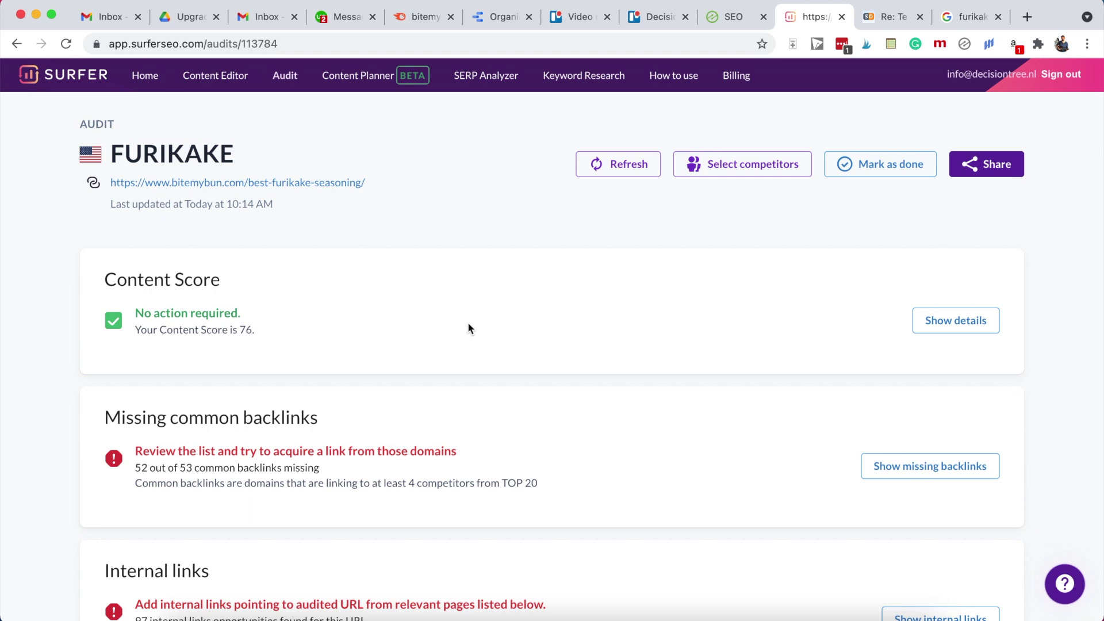
scroll(301, 333, down, 4)
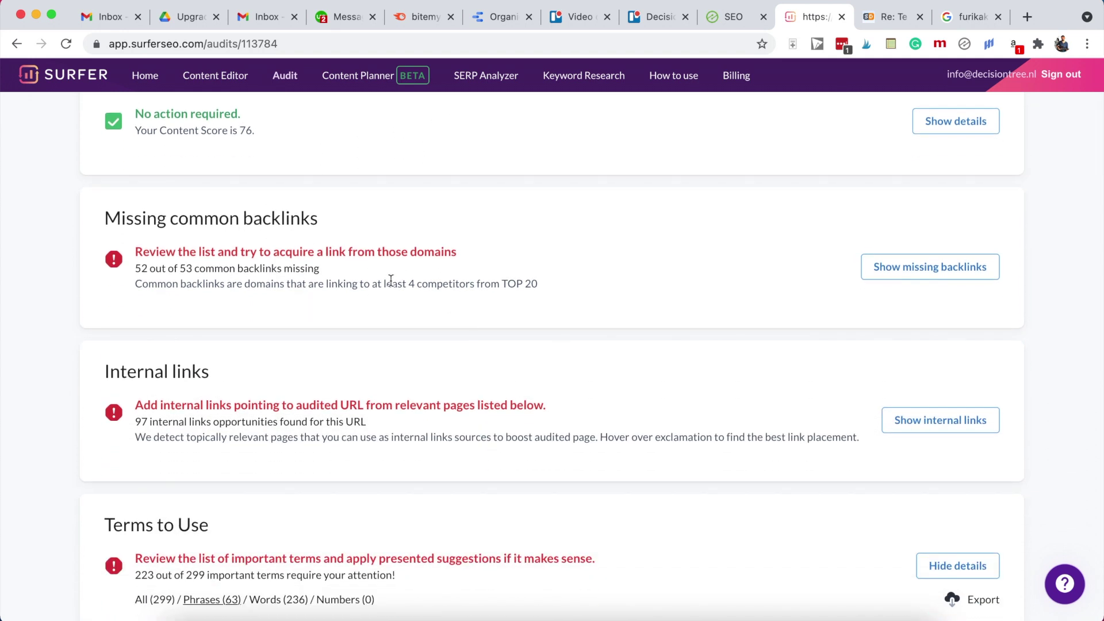
scroll(391, 281, down, 2)
scroll(313, 271, down, 1)
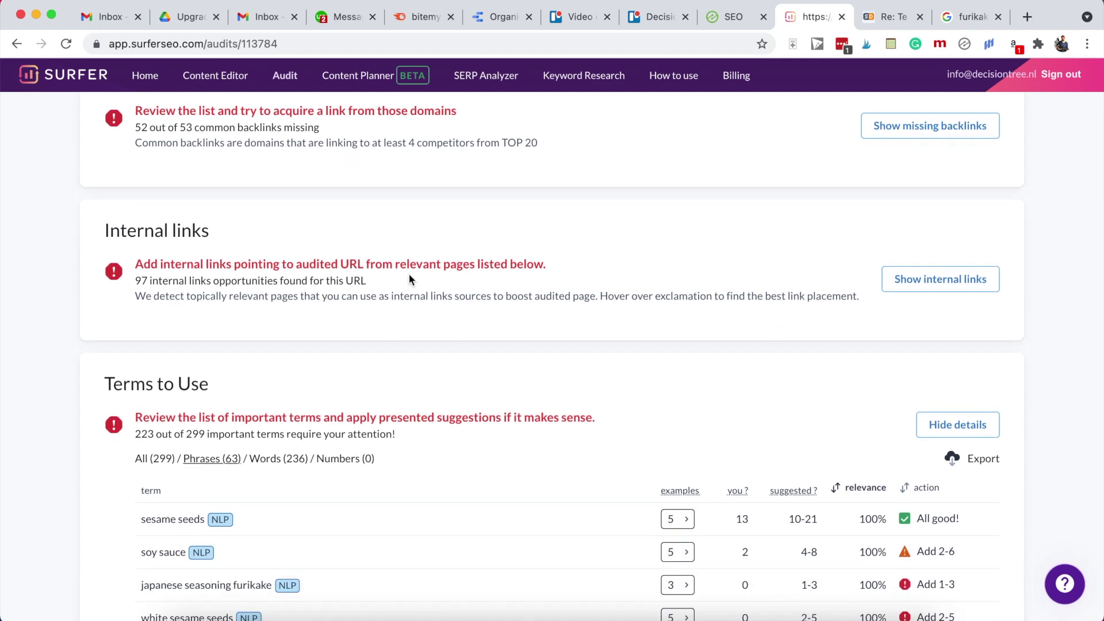
click(930, 278)
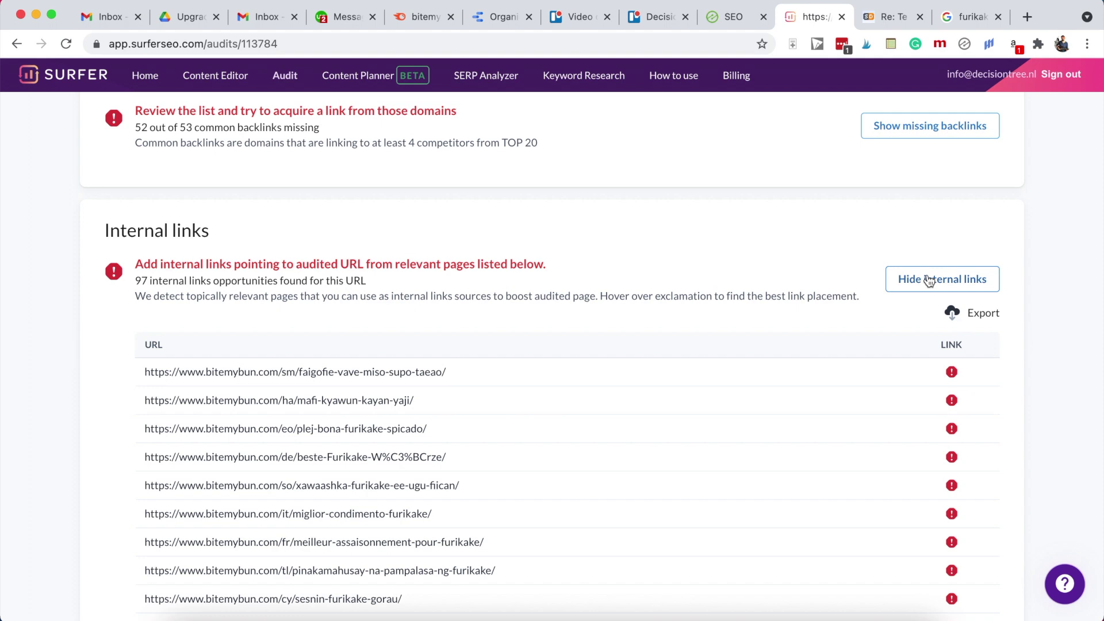
scroll(720, 328, down, 2)
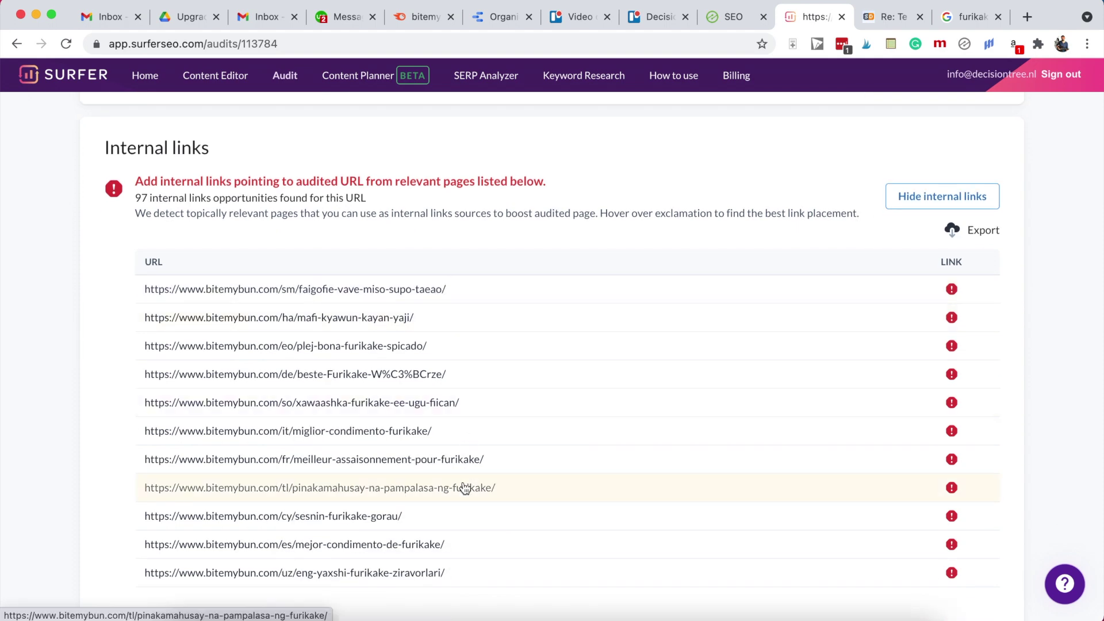
scroll(465, 488, down, 10)
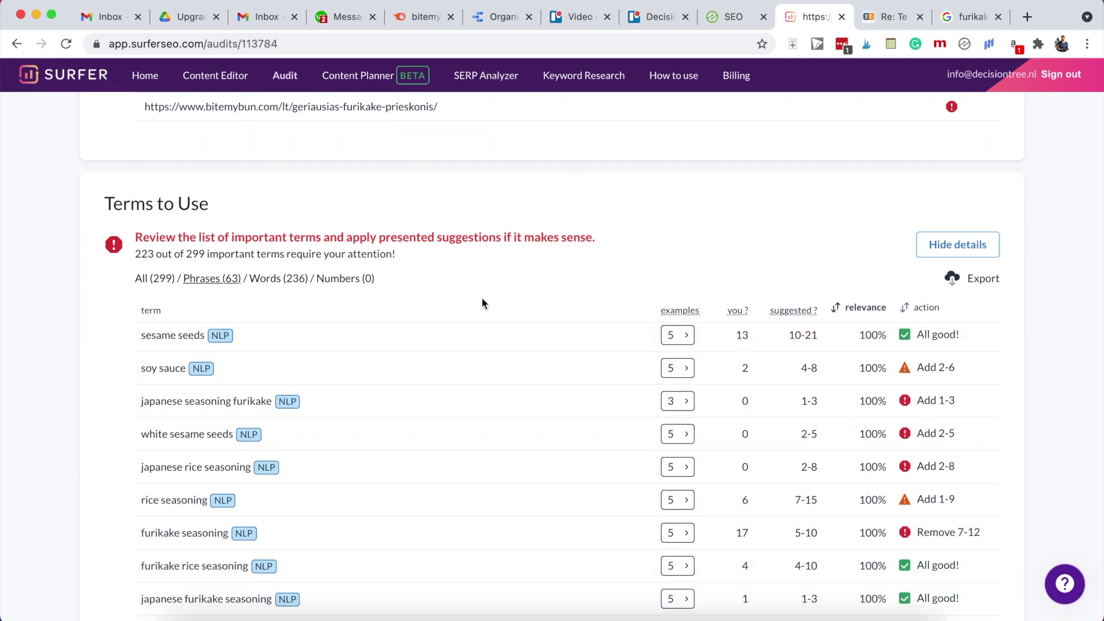
scroll(484, 246, down, 1)
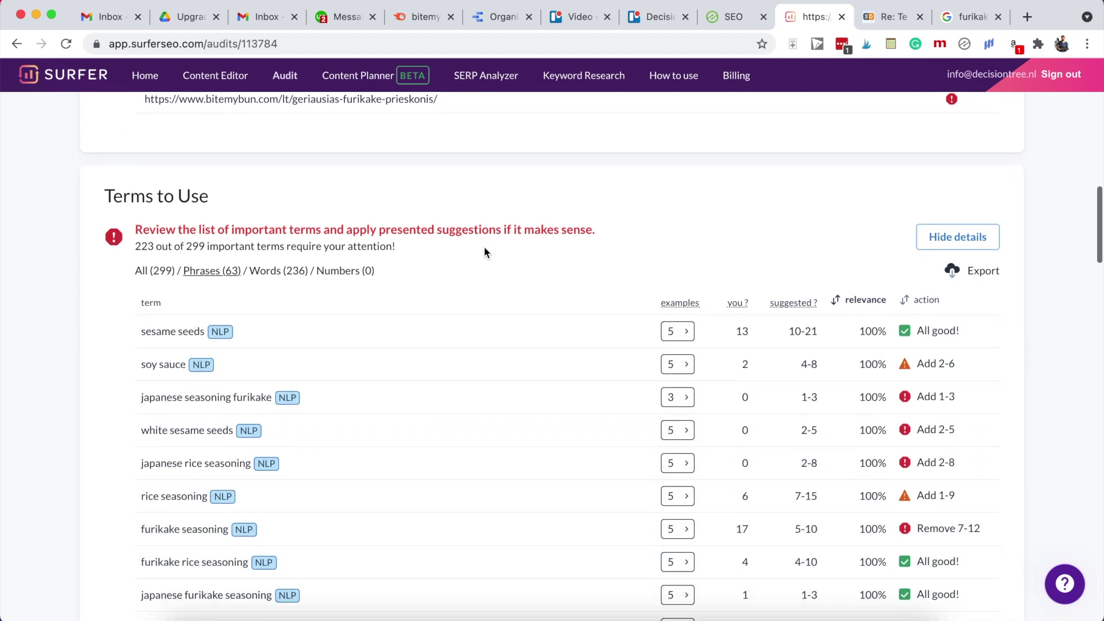
scroll(484, 246, down, 2)
scroll(107, 390, down, 1)
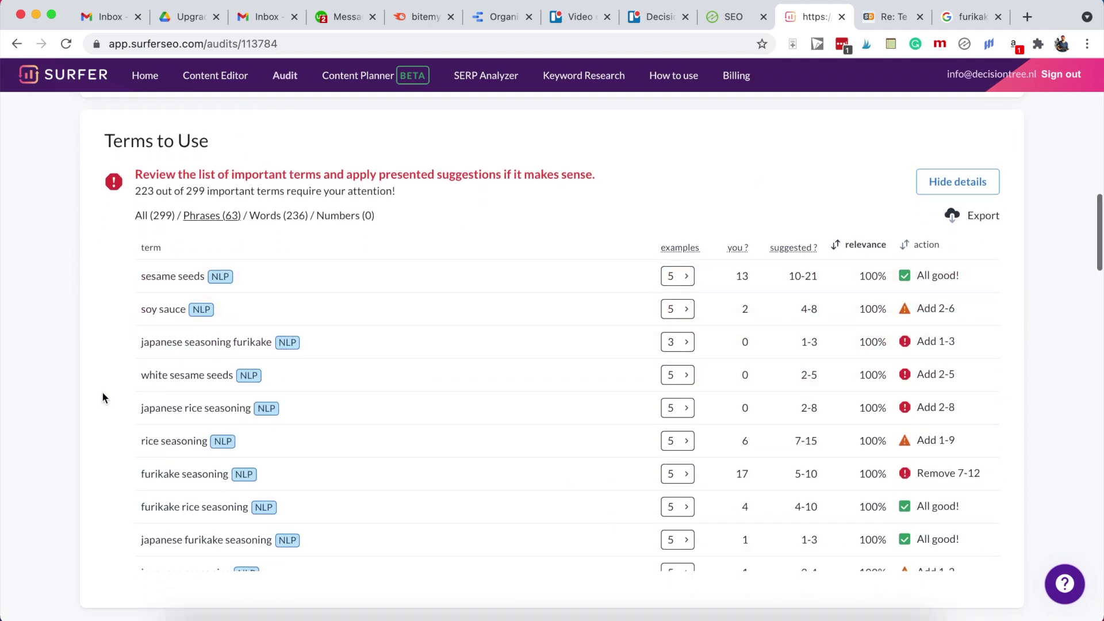
scroll(102, 391, down, 1)
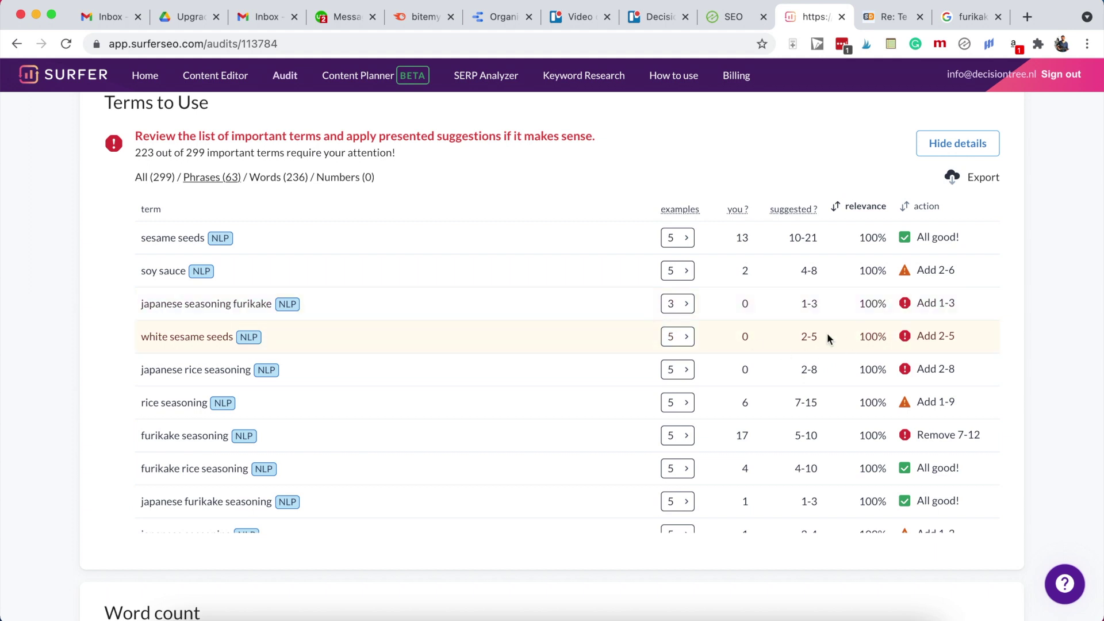
scroll(827, 333, up, 15)
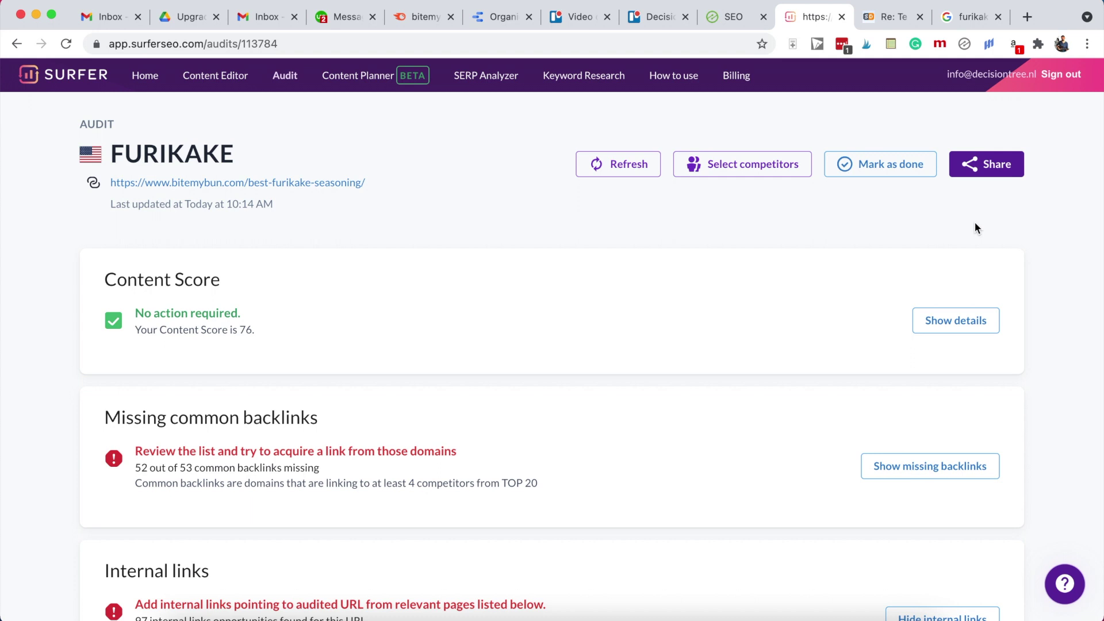
Copy the FURIKAKE audit's share link and review the internal links and Terms to Use.
click(997, 171)
scroll(395, 220, down, 10)
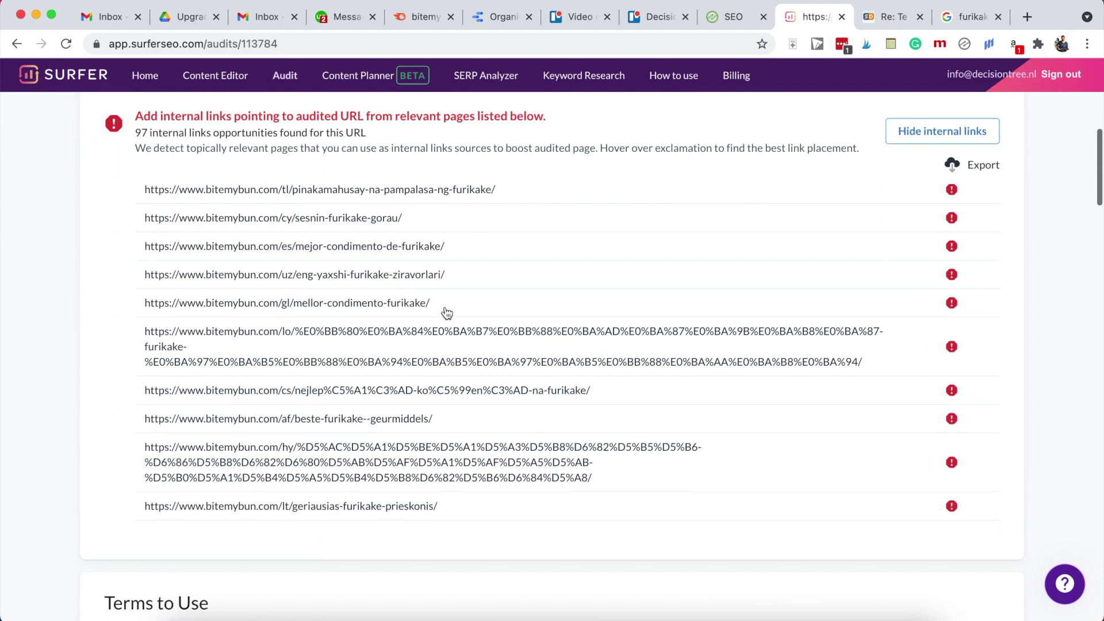
scroll(438, 389, down, 10)
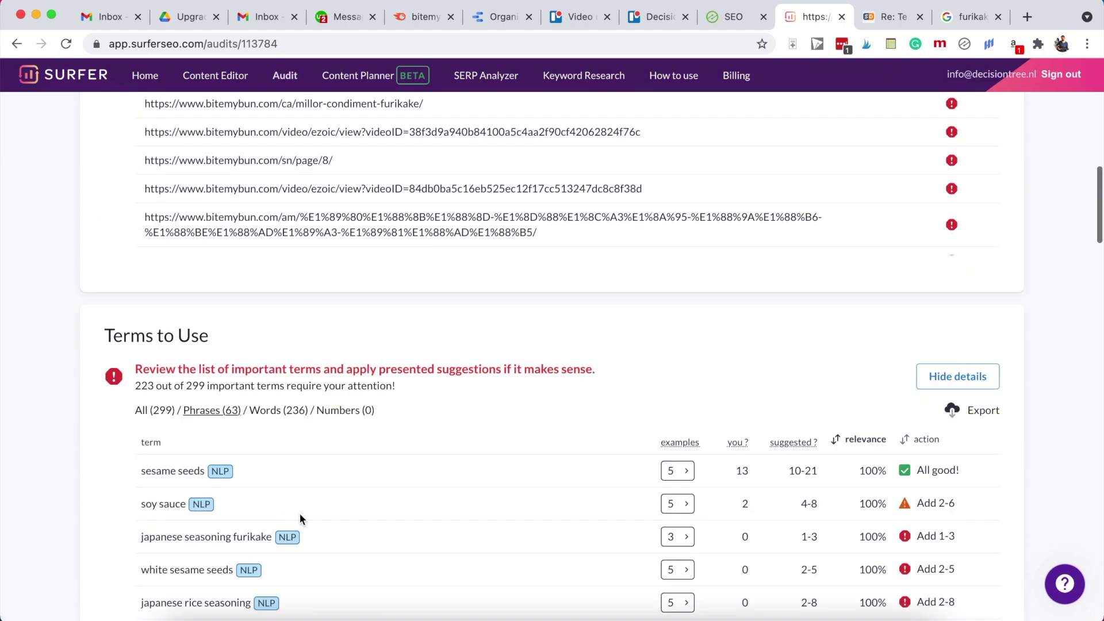
scroll(318, 497, down, 10)
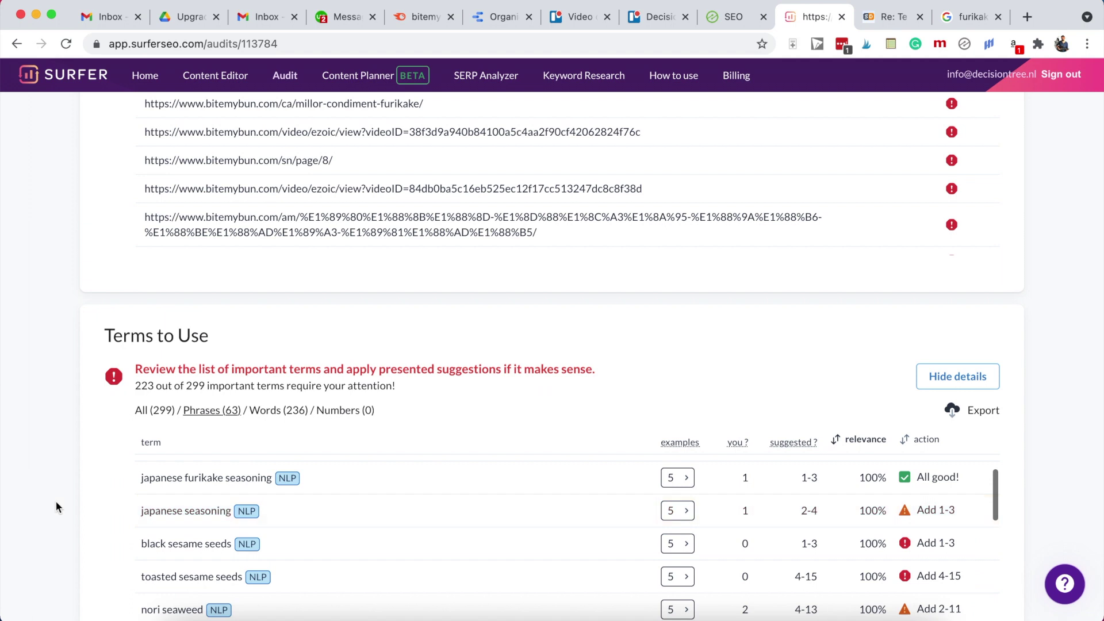
scroll(56, 502, down, 3)
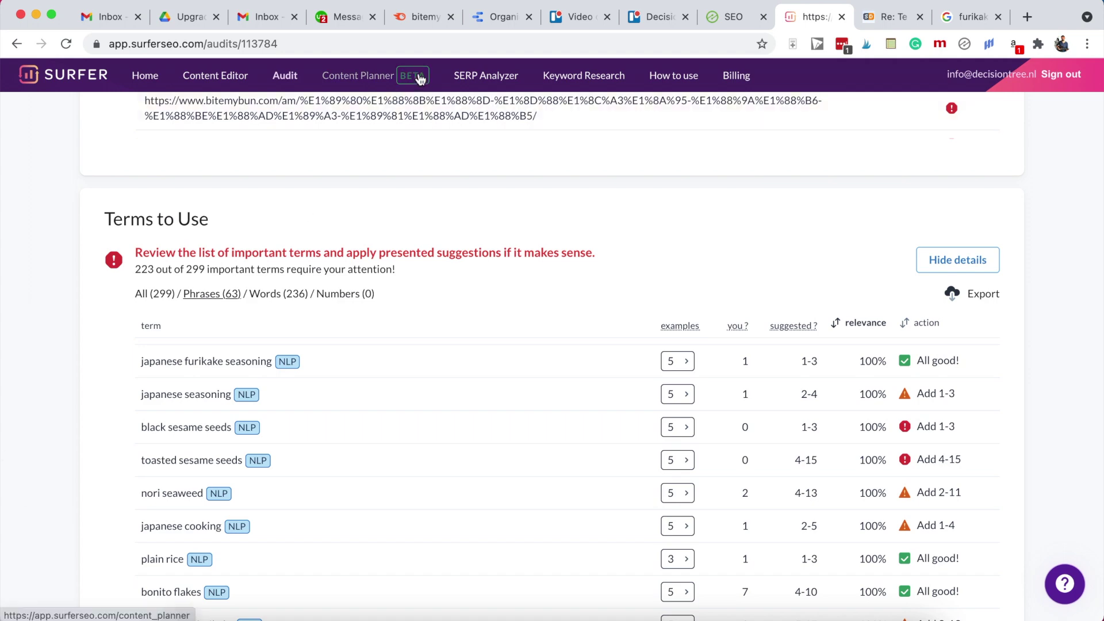
Back in Semrush, dismiss the Not analyzed status menu unchanged and exit the article view.
click(418, 16)
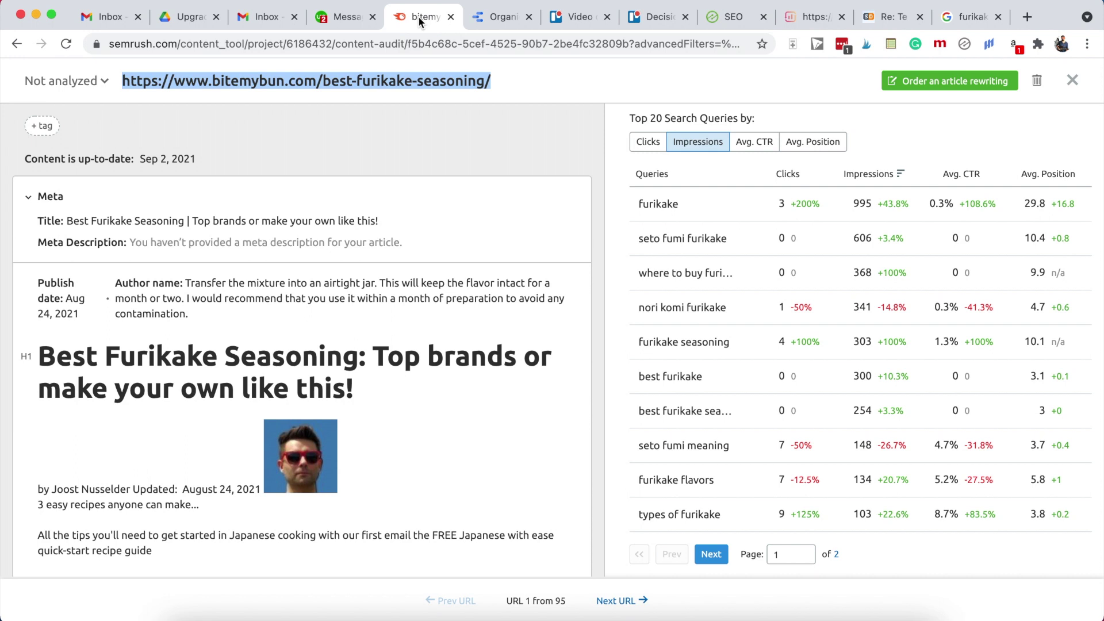
click(79, 83)
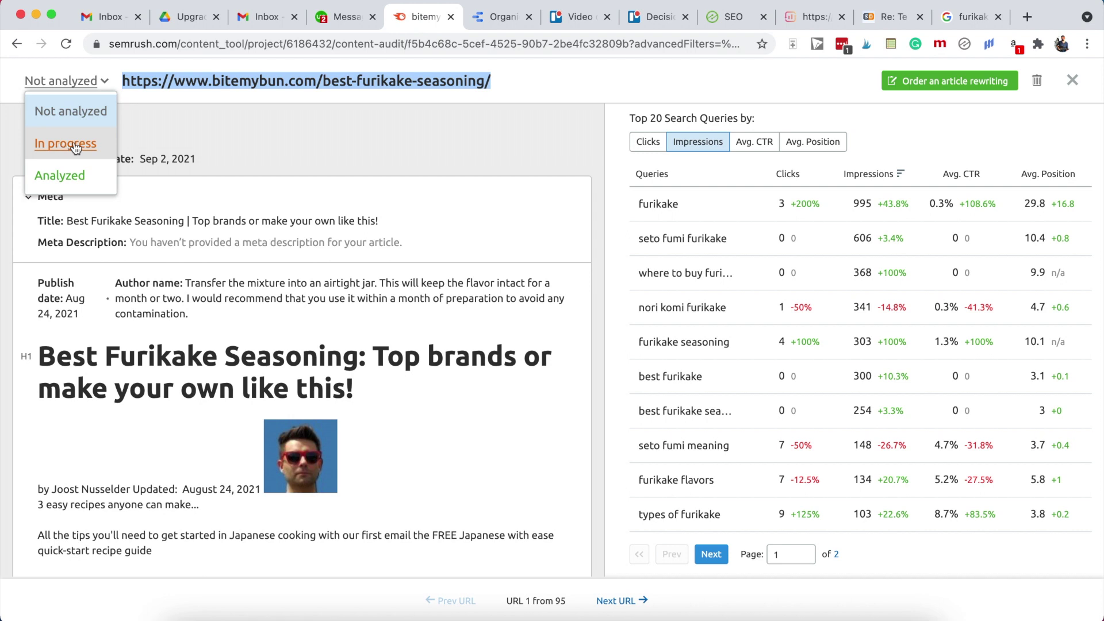
key(Escape)
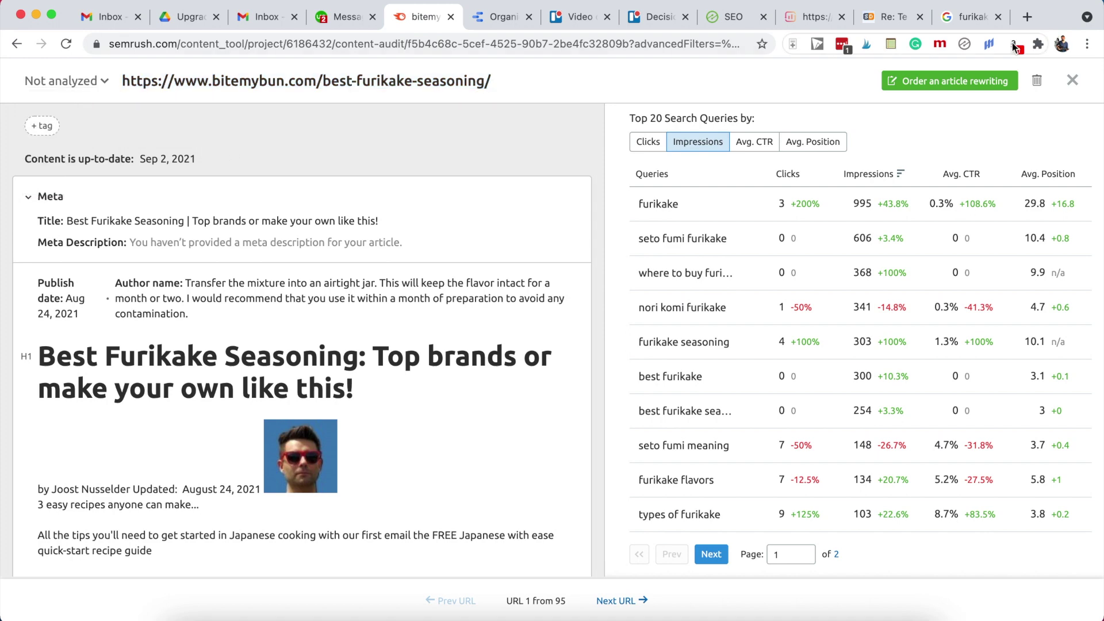
key(Escape)
scroll(541, 333, down, 1)
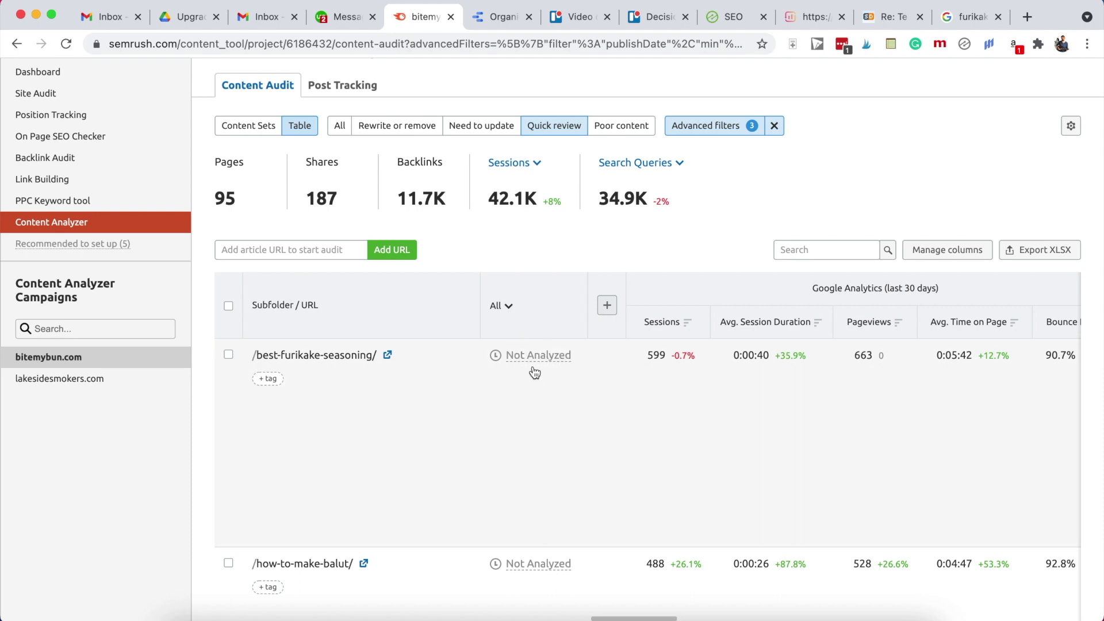
click(507, 309)
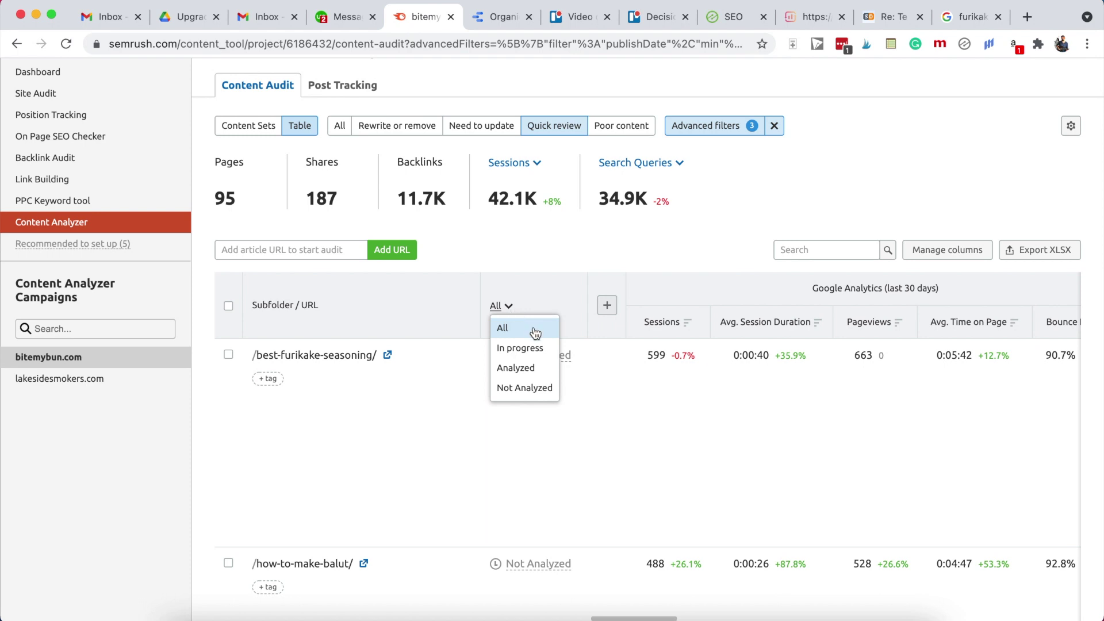
click(529, 371)
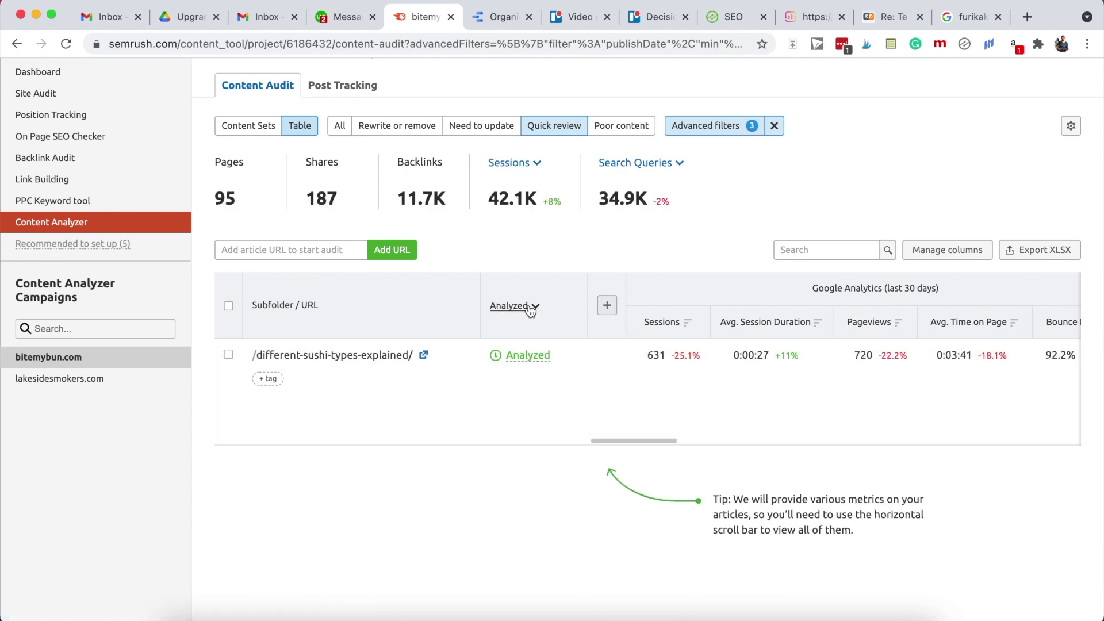
click(530, 309)
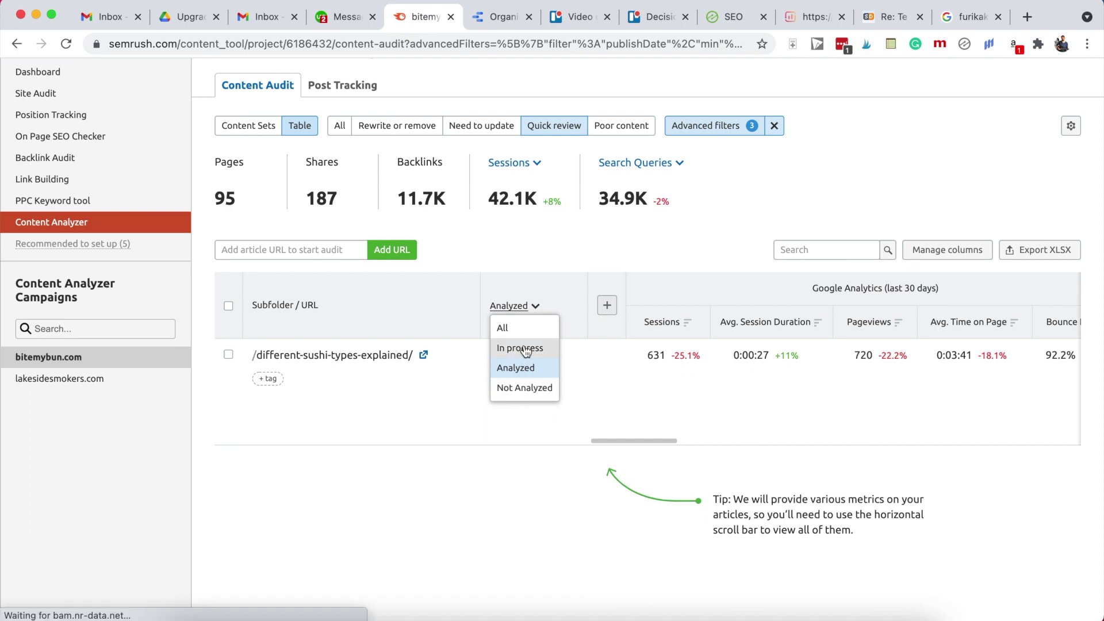
click(524, 349)
click(517, 307)
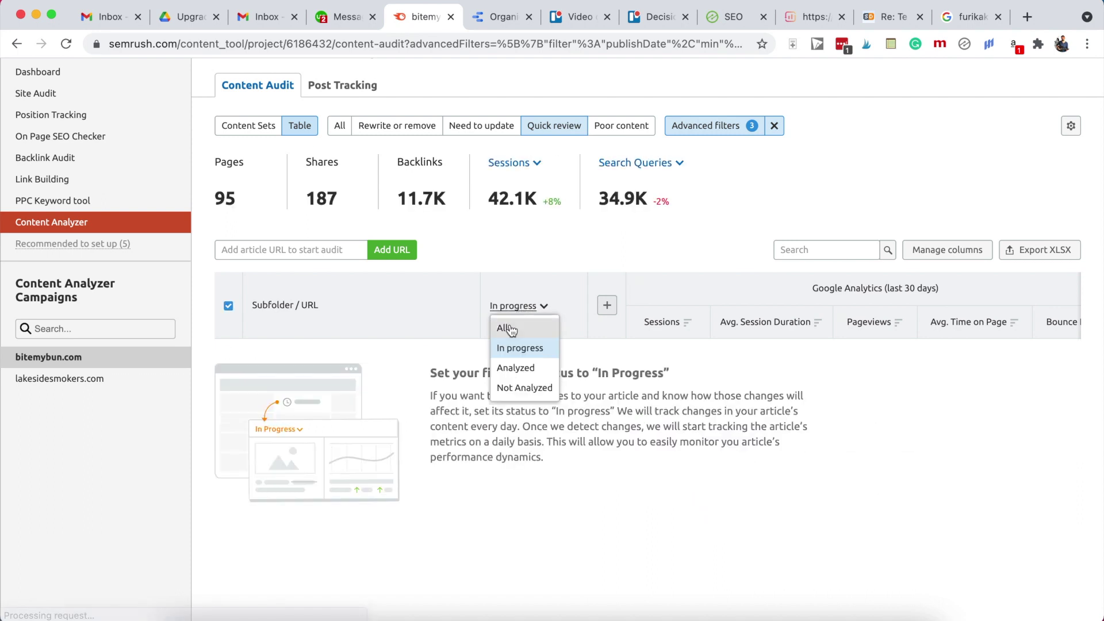
click(507, 328)
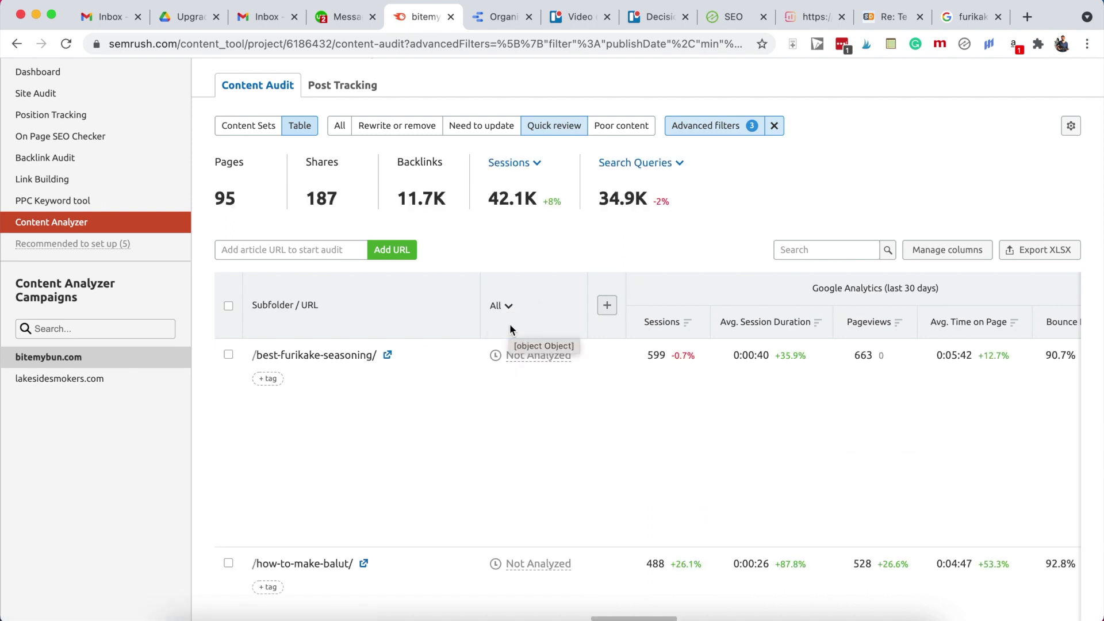